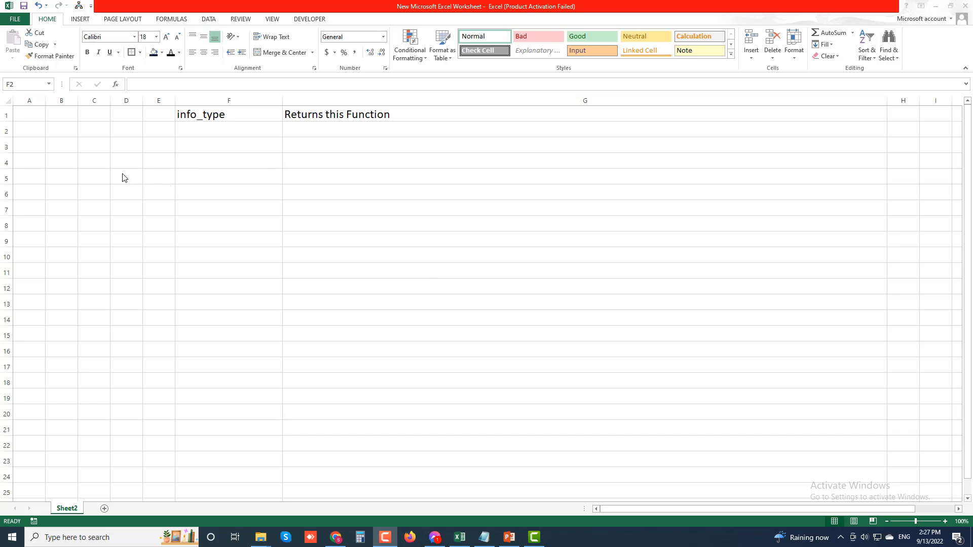
Merge and center cells A3:E3 and enter the syntax text CELL(info_type,[reference]) in the merged cell
click(31, 158)
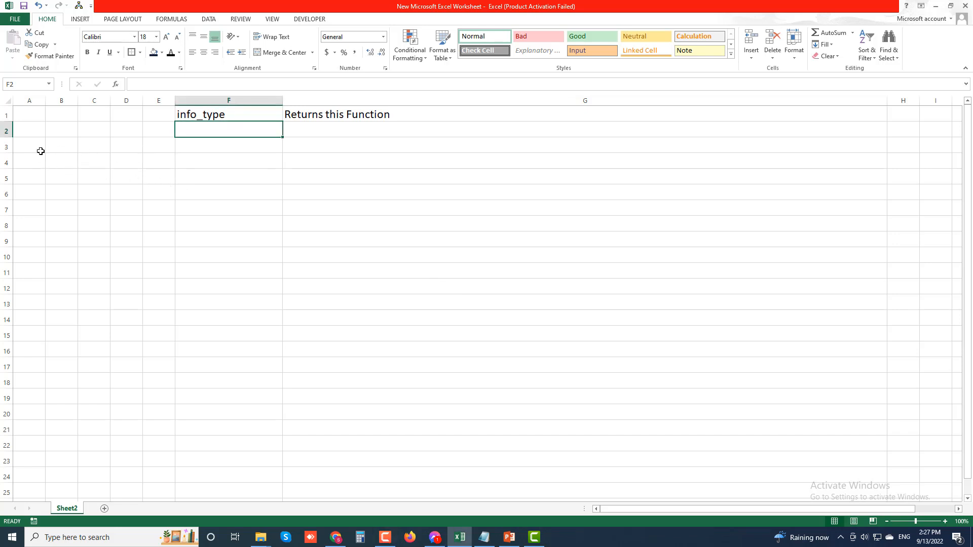
drag(31, 144, 152, 145)
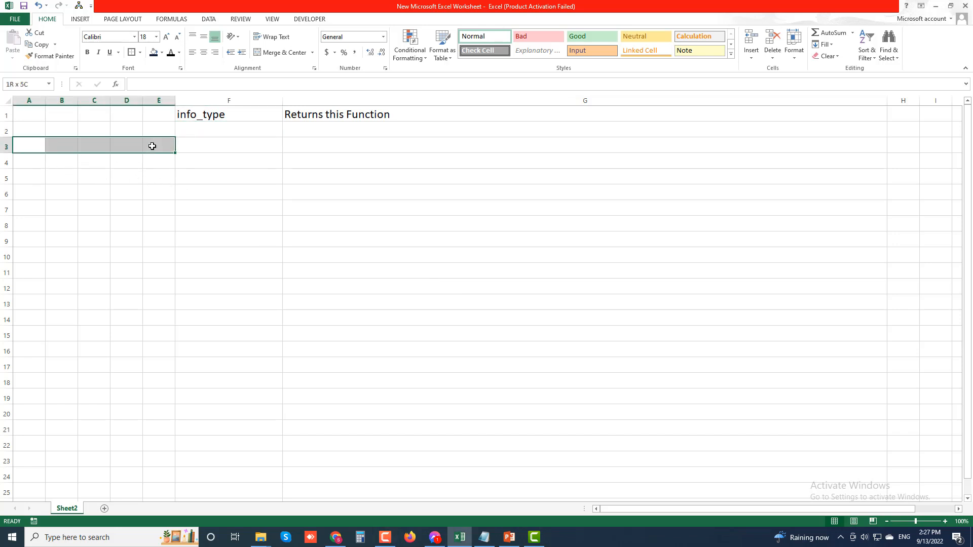
click(281, 52)
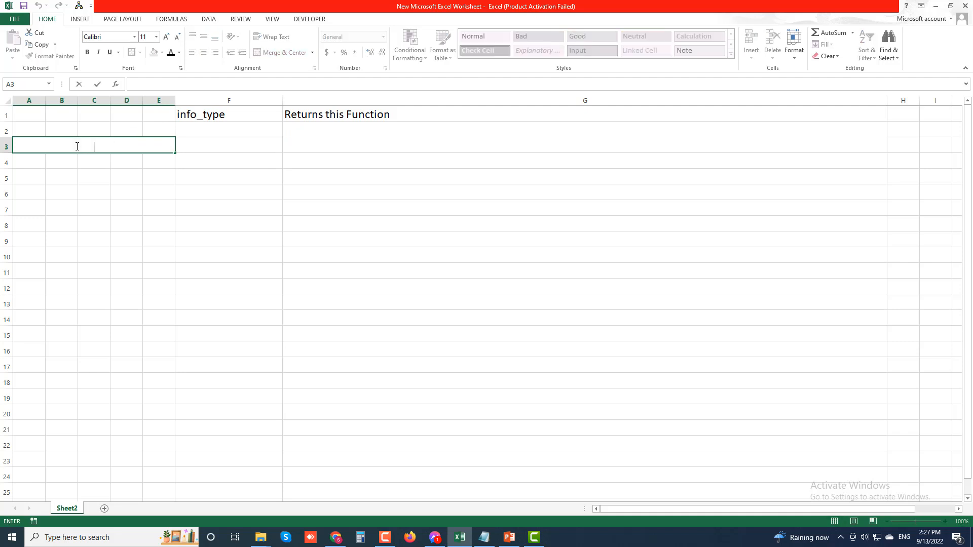
text(CELL(info_type,[reference)
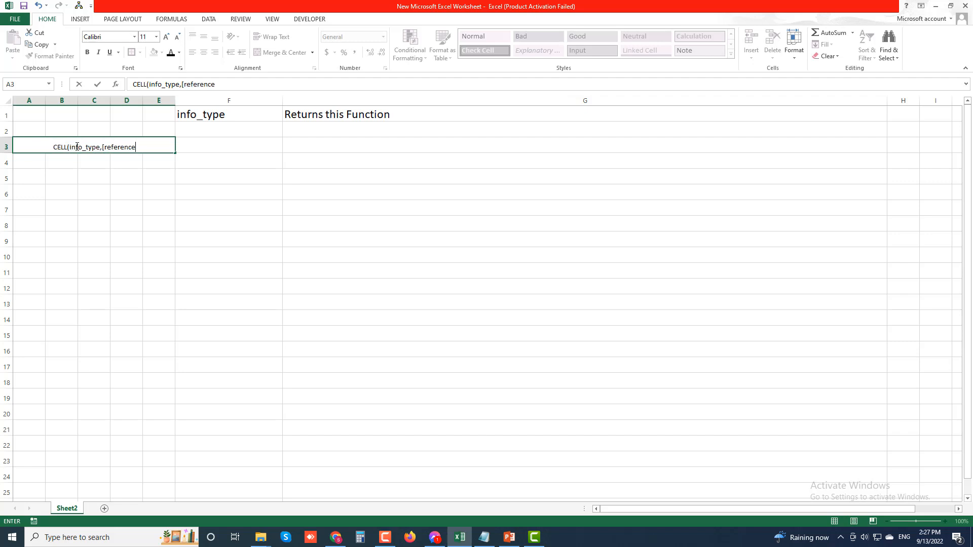
text(]))
click(80, 160)
click(63, 147)
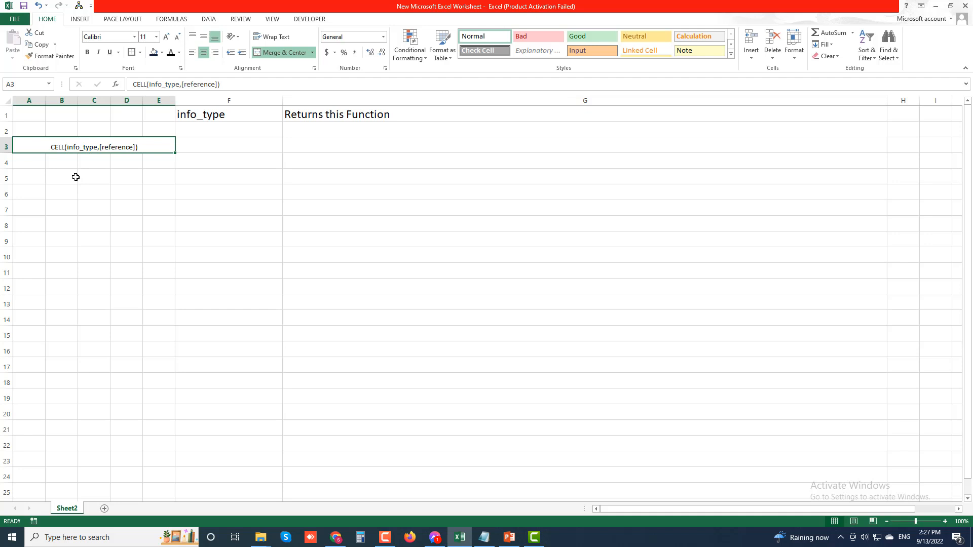
Highlight the info_type argument in the syntax text, and enter "address" with its quotation marks in cell F2
double_click(66, 147)
drag(98, 147, 69, 149)
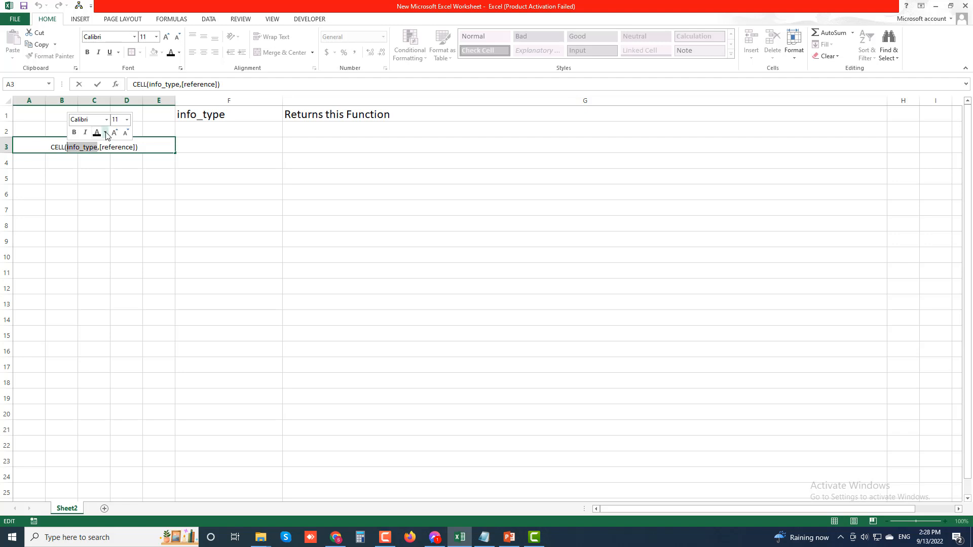
click(221, 127)
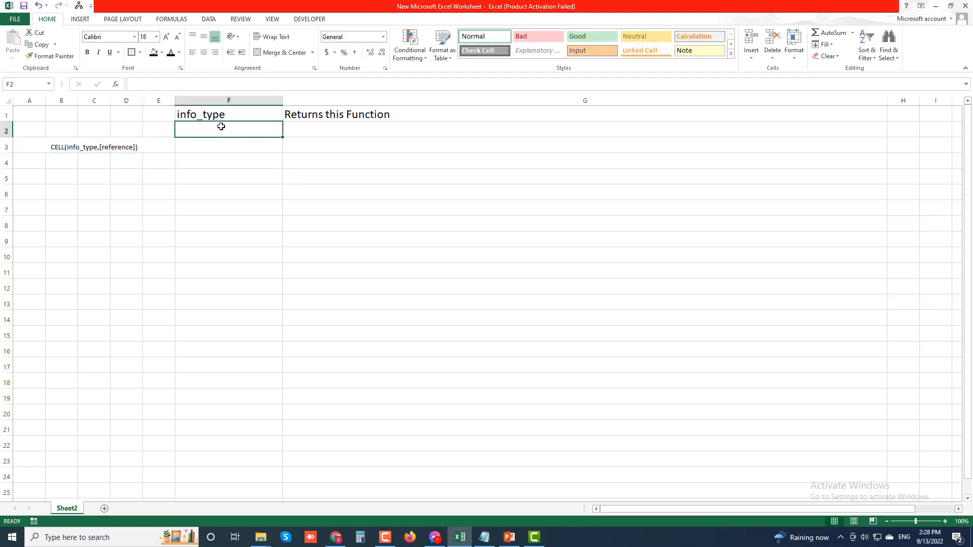
text("ad)
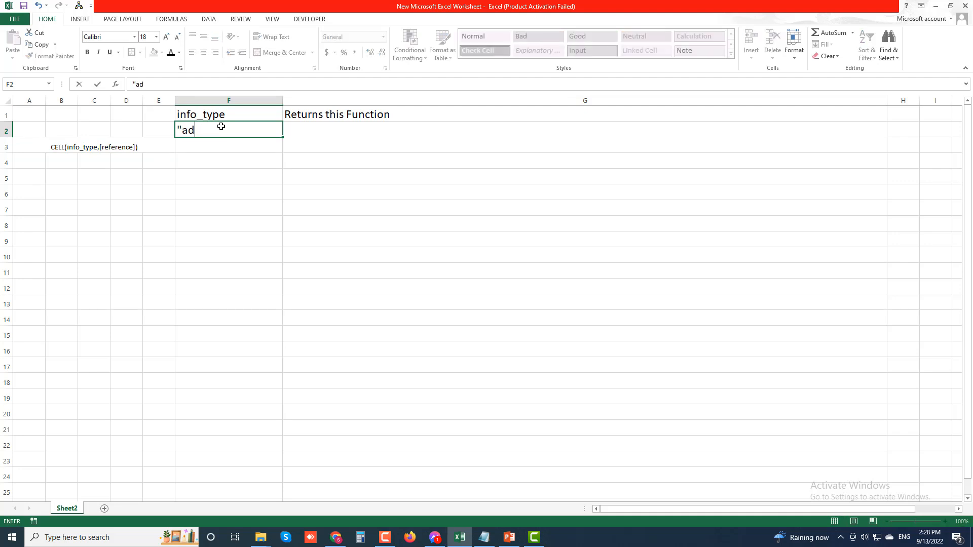
text(dress")
key(Tab)
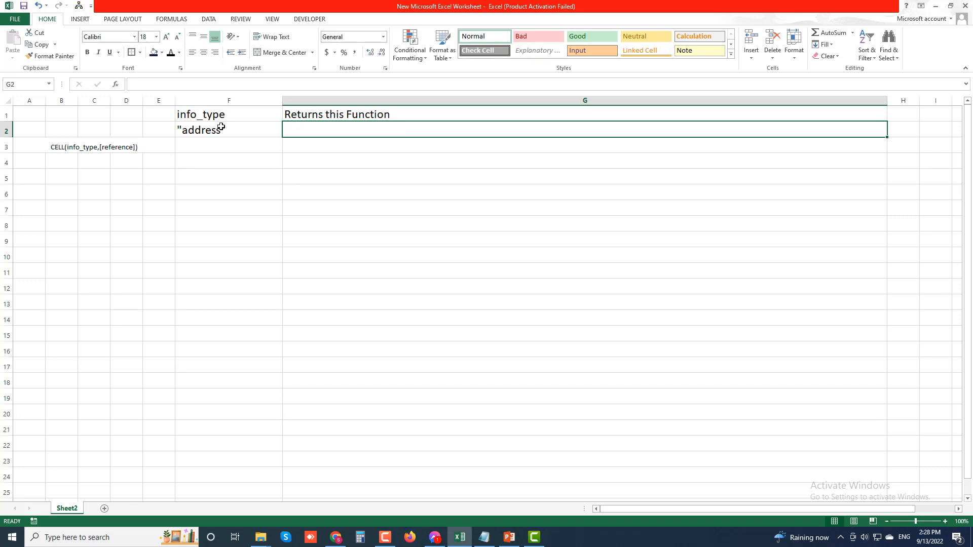
Enter the description "Cell address of the first cell in the reference as text using absolute cell references." in cell G2
text(Cell )
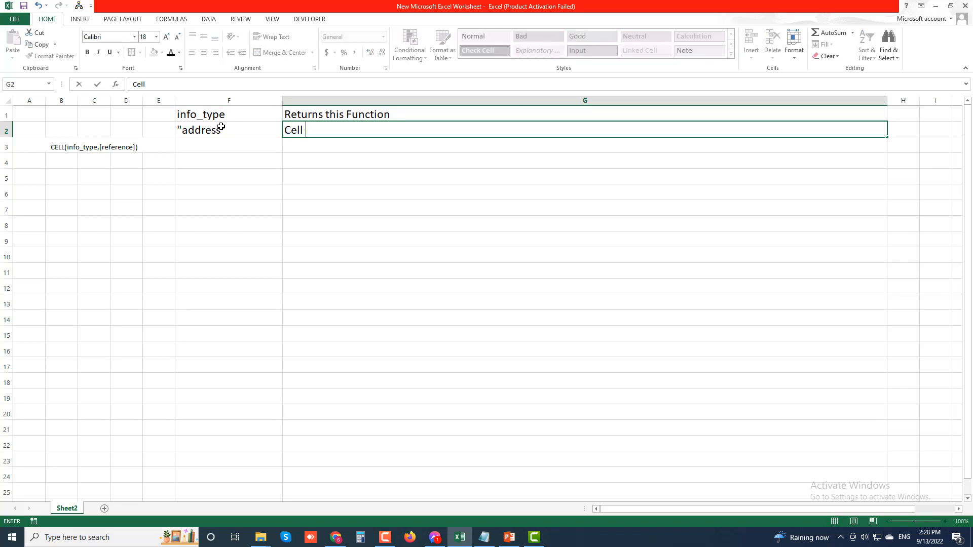
text(address of the first c)
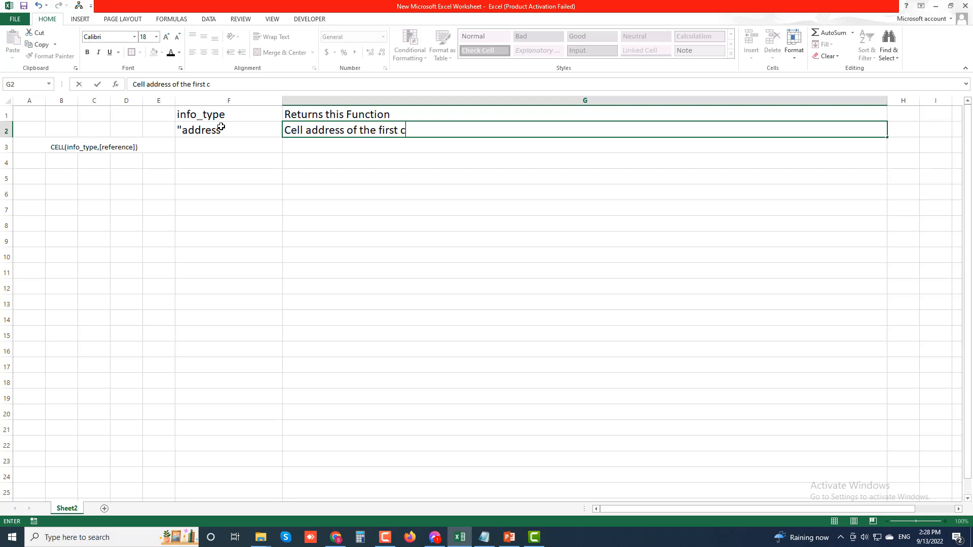
text(ell)
text(inthe)
key(BackSpace)
key(BackSpace)
key(BackSpace)
text(the refe)
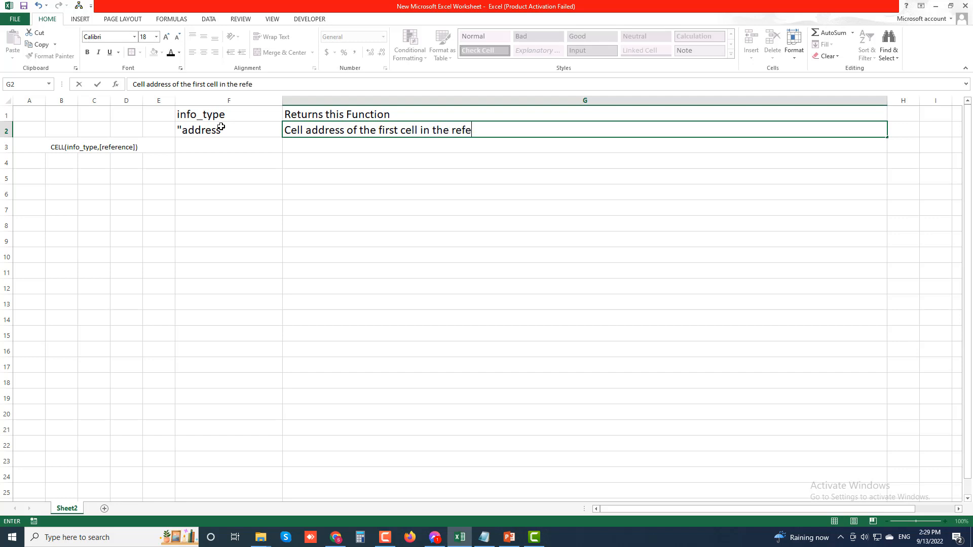
text(rence as text using)
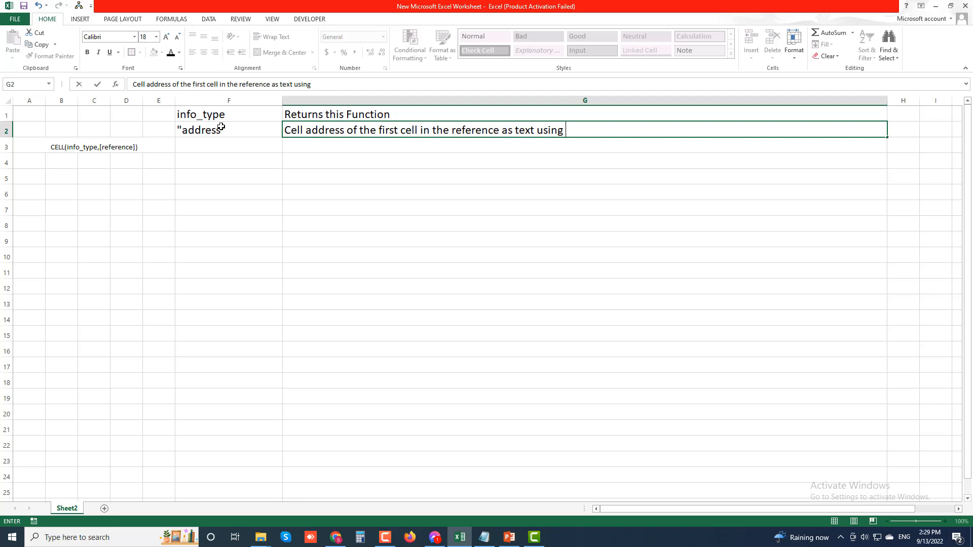
text( absolute cell references)
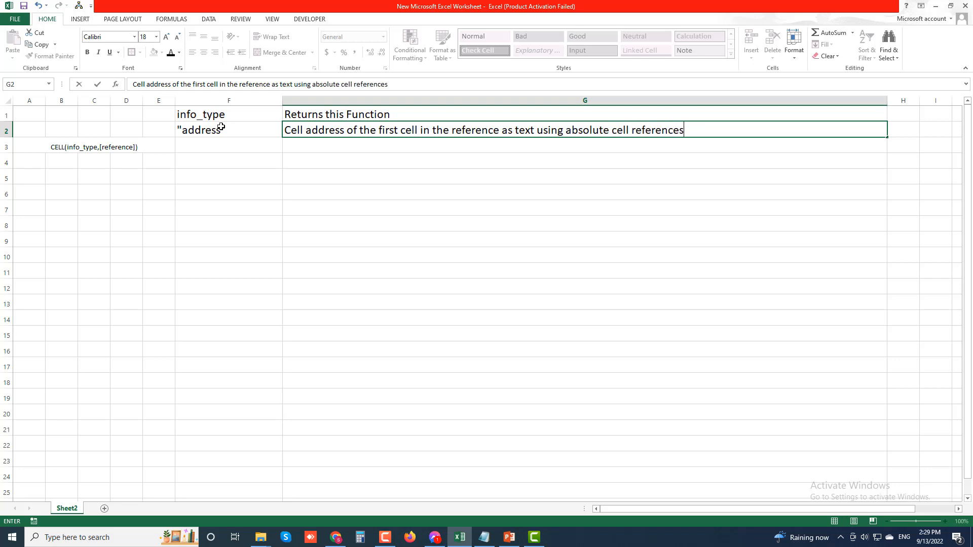
text(.)
key(Return)
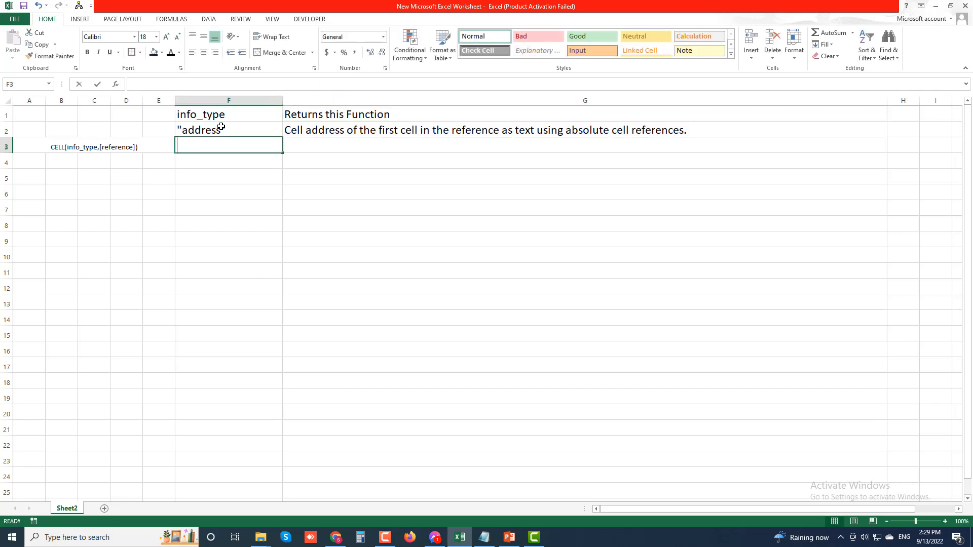
Enter "col" with its quotation marks as the second info_type in cell F3
text("cl)
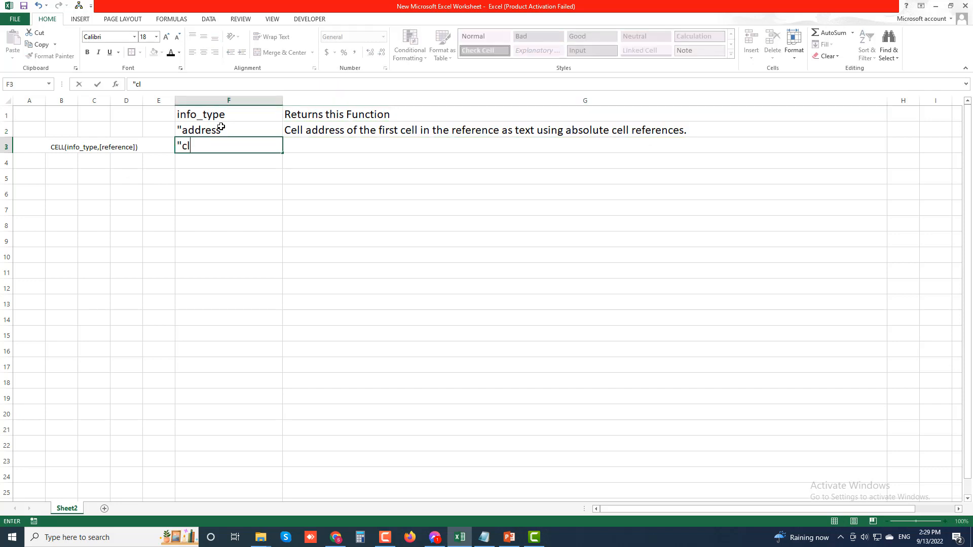
text(")
key(Tab)
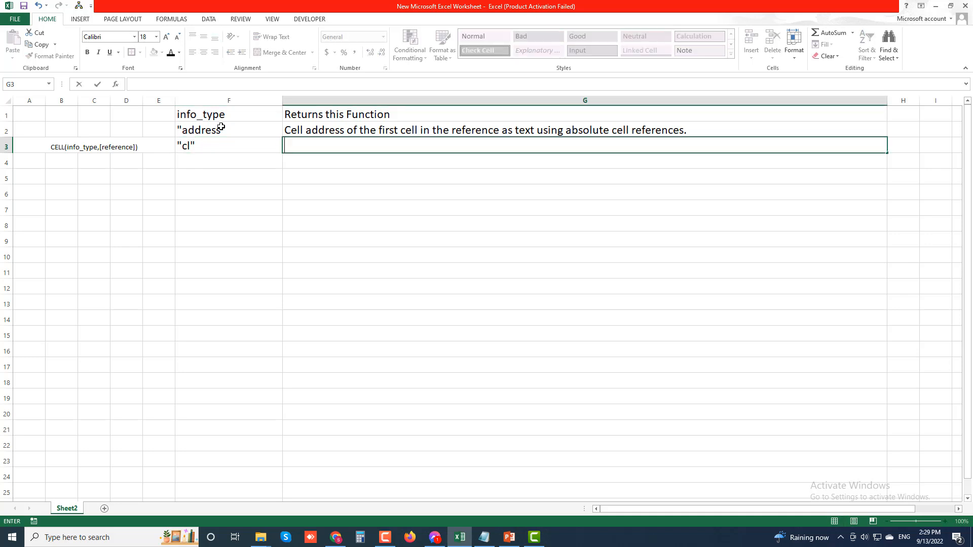
key(Left)
text("col")
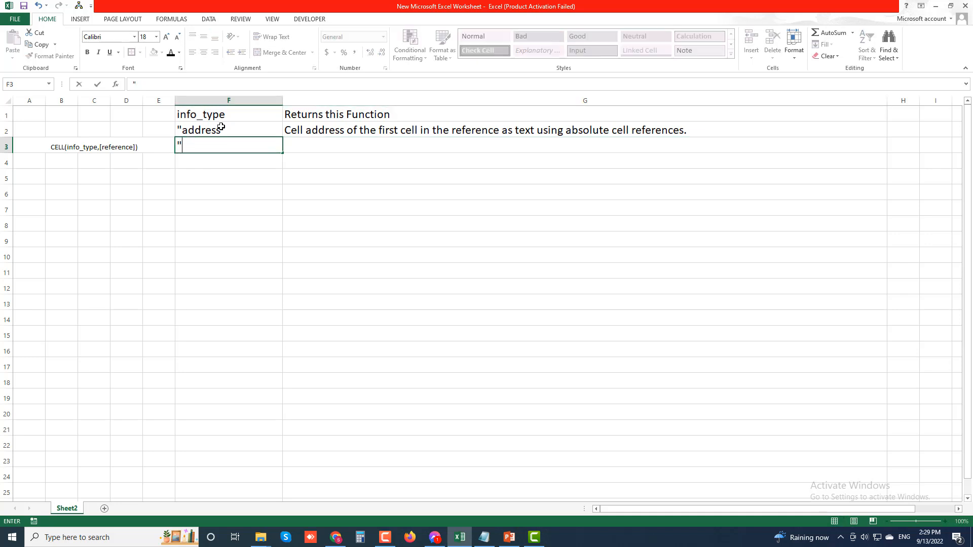
key(Tab)
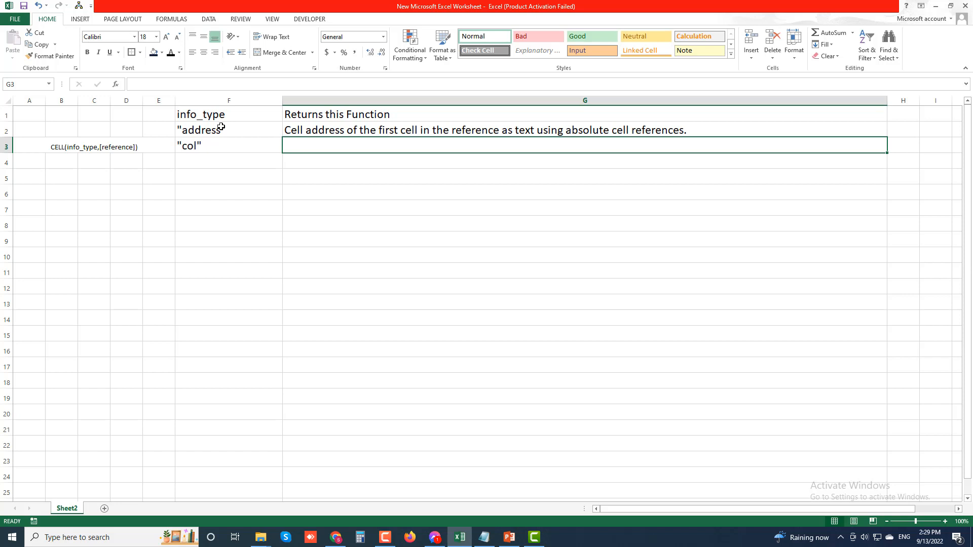
Enter the description "Column number of the first cell in the reference." in cell G3
text(Co)
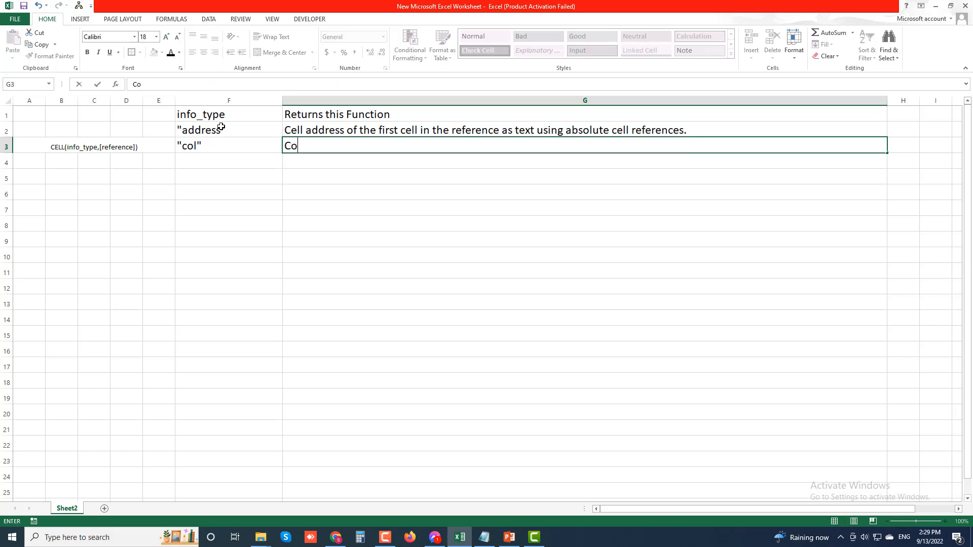
text(lumn number of th)
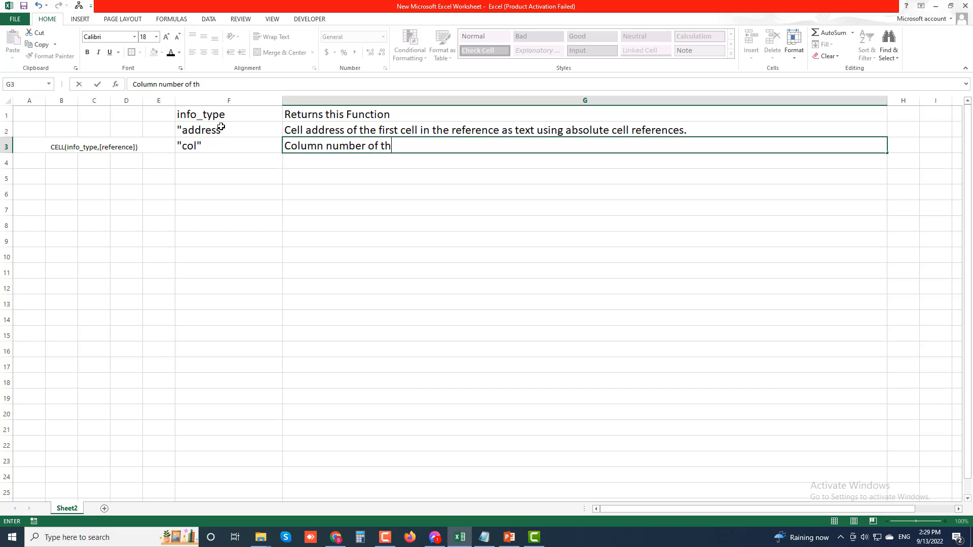
text(e first cell in the )
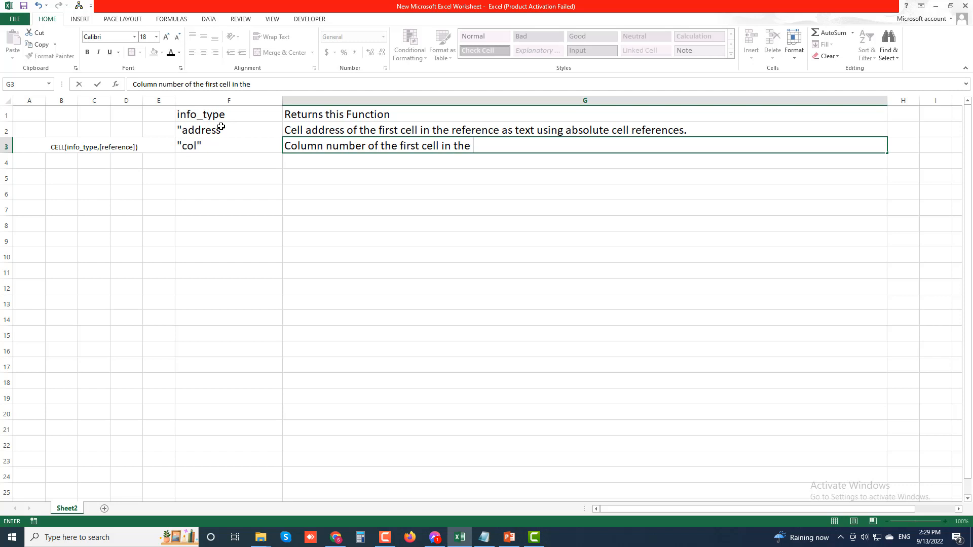
text(reference.)
key(Return)
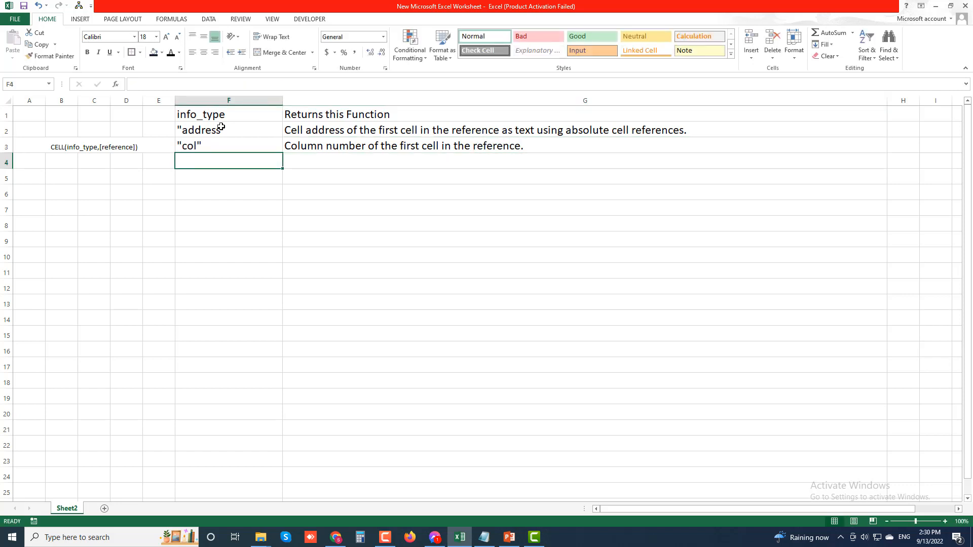
Enter "color" with its quotation marks as the third info_type in cell F4
text(")
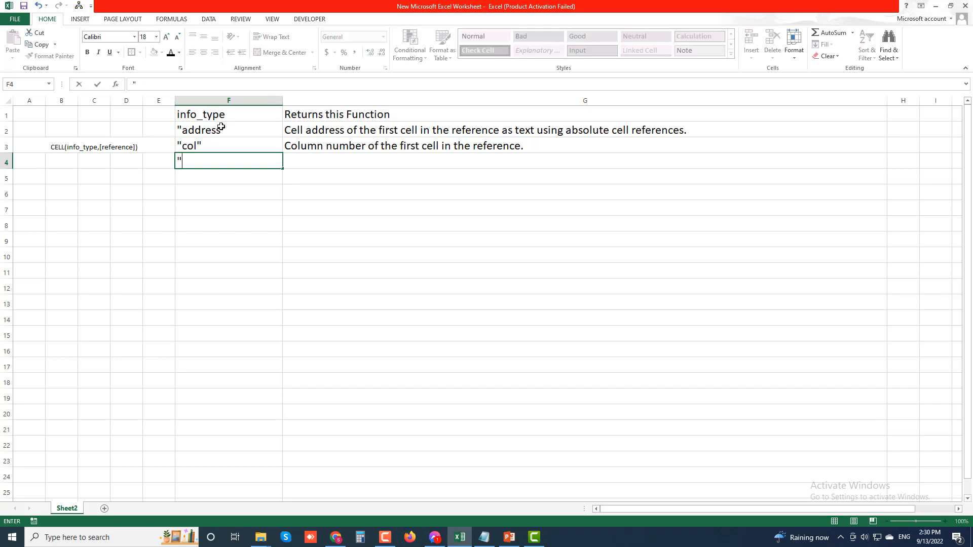
text(color")
key(Tab)
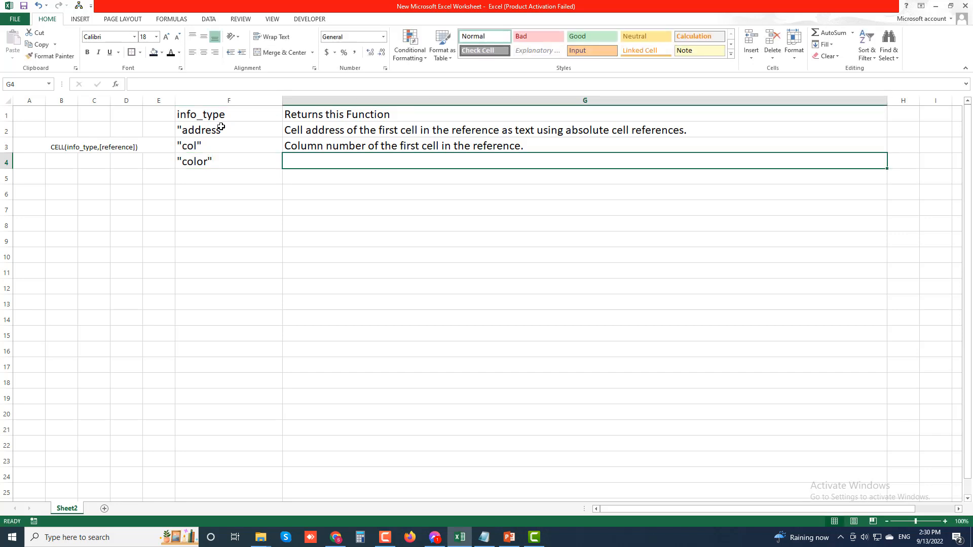
Enter the description "1 when the cell is formatted in color for negative values; otherwise returns 0 (zero)" in cell G4
text(1)
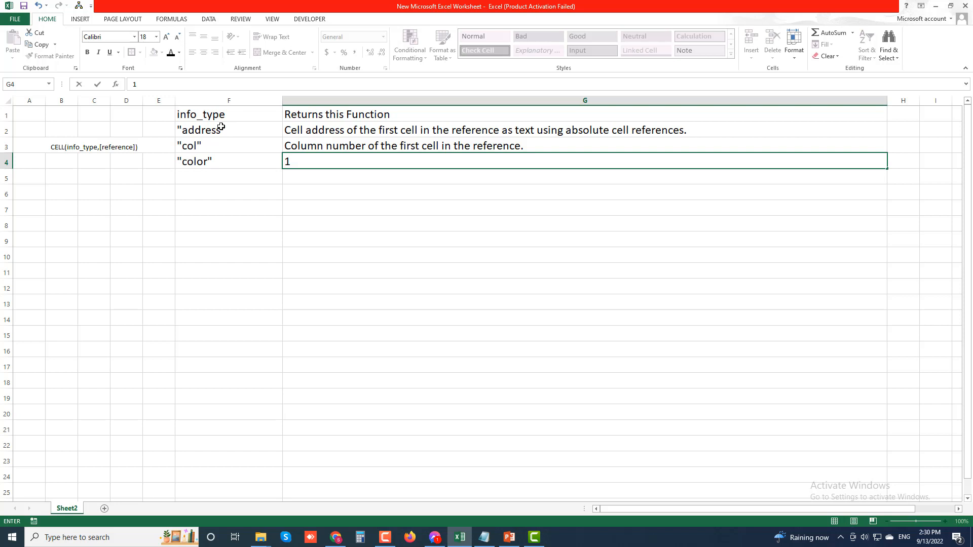
text( when the cell)
text(is f)
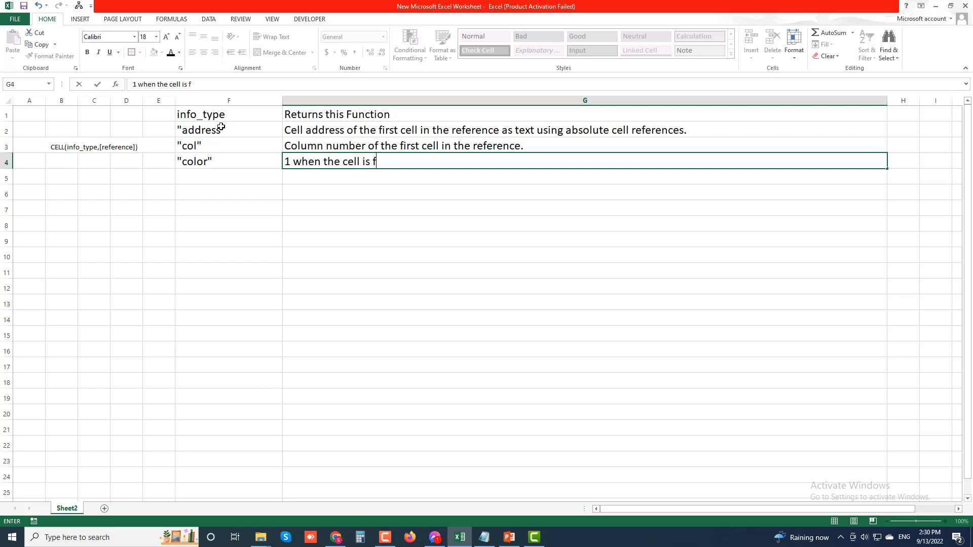
text(ormatted in col)
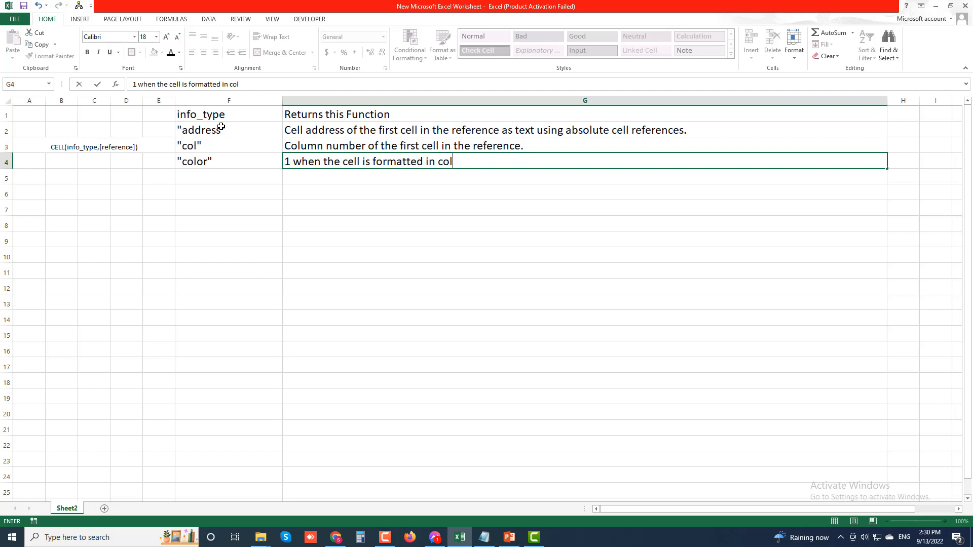
text(or for negative)
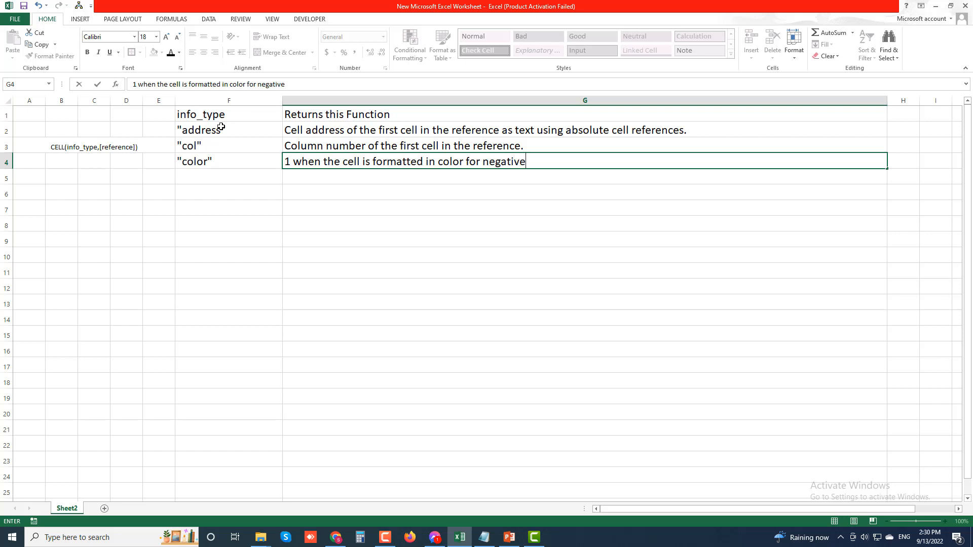
text( values; otherwid)
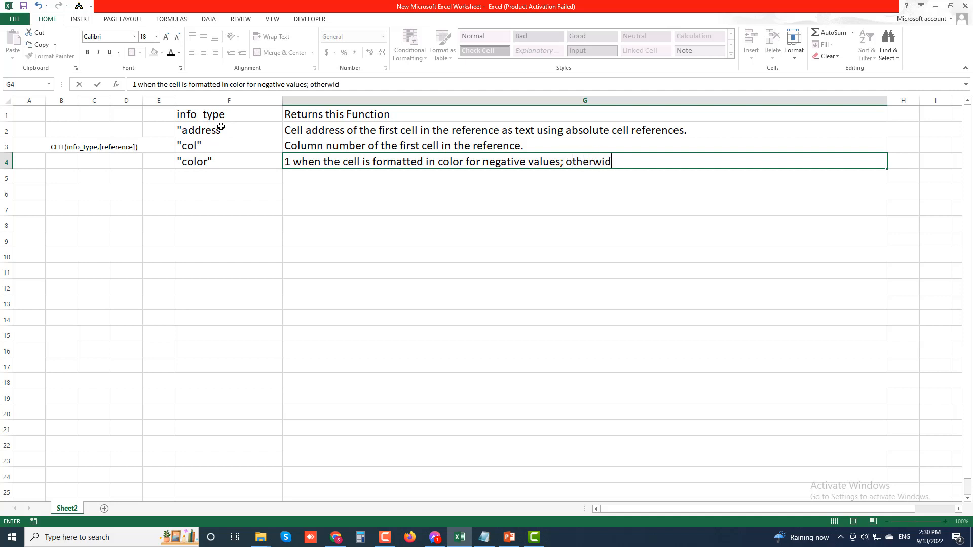
key(BackSpace)
text(se returns 0 (zero))
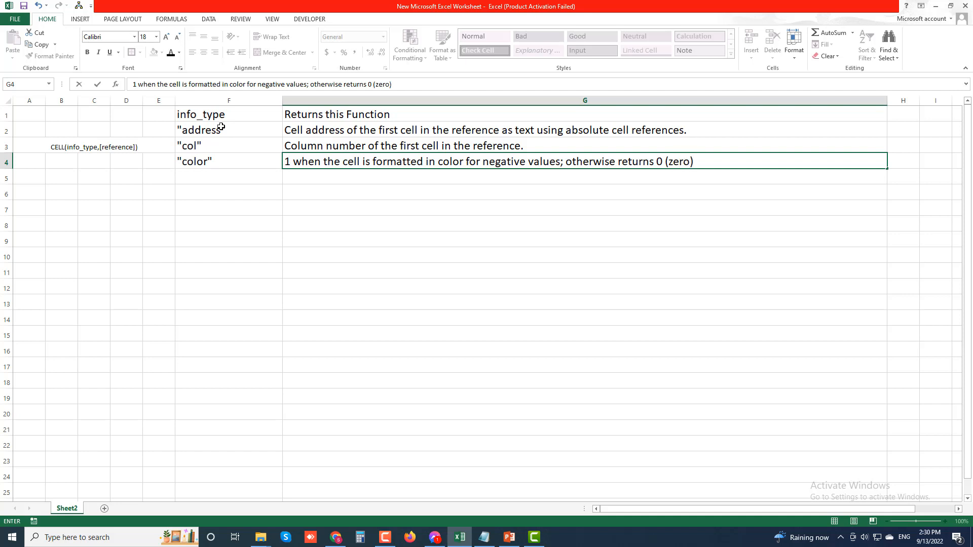
key(Return)
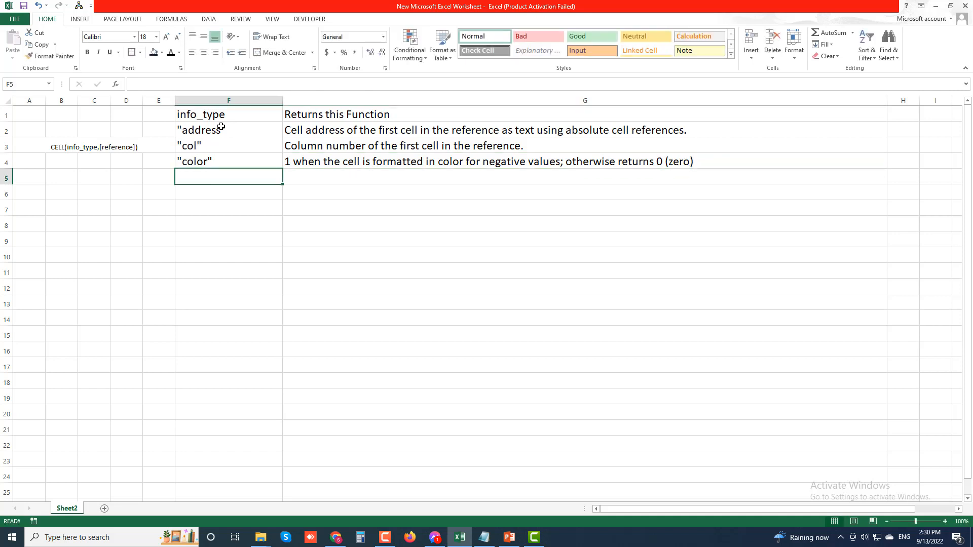
Enter "contents" with its quotation marks as the fourth info_type in cell F5
text(")
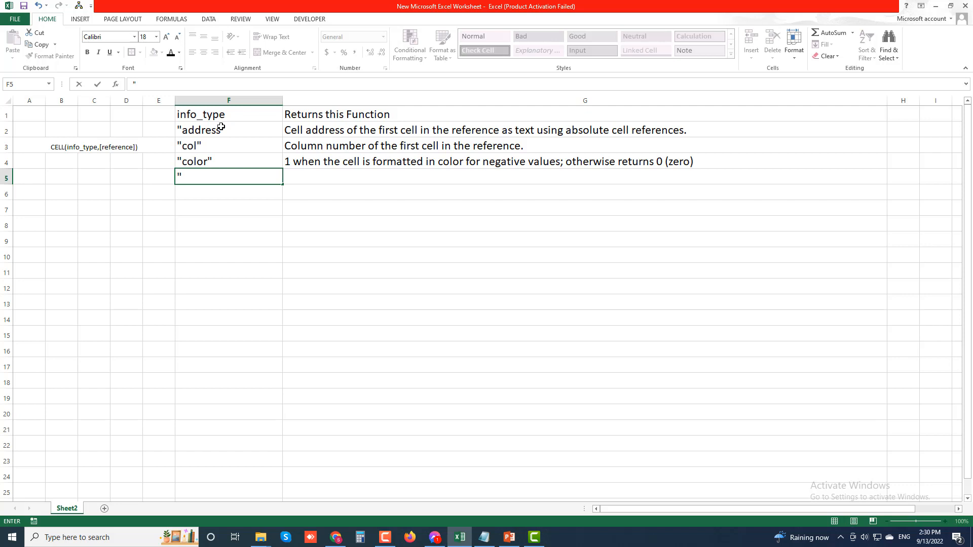
text(contents)
key(BackSpace)
key(BackSpace)
text(s)
text(ts)
text(")
key(Tab)
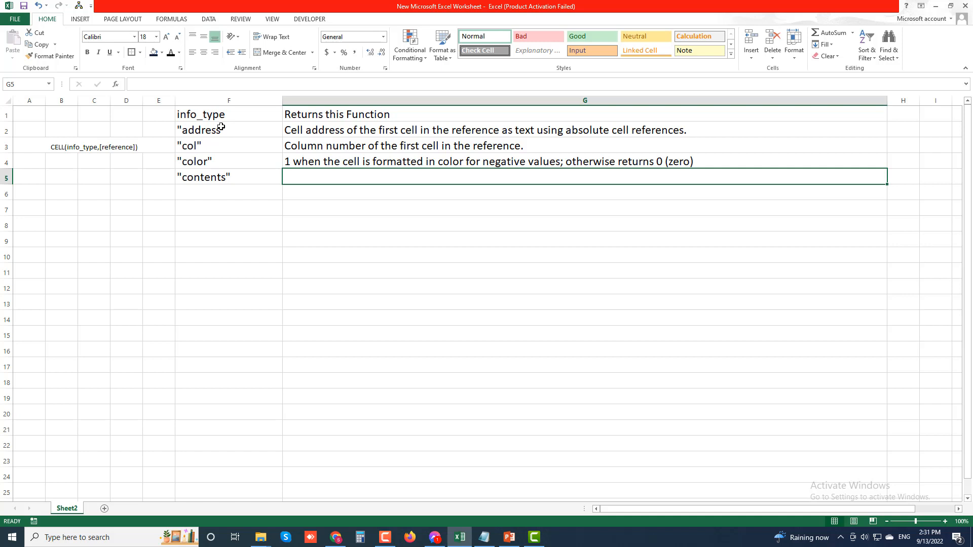
Enter the description "Value of the upper left cell in the reference." in cell G5
text(Value )
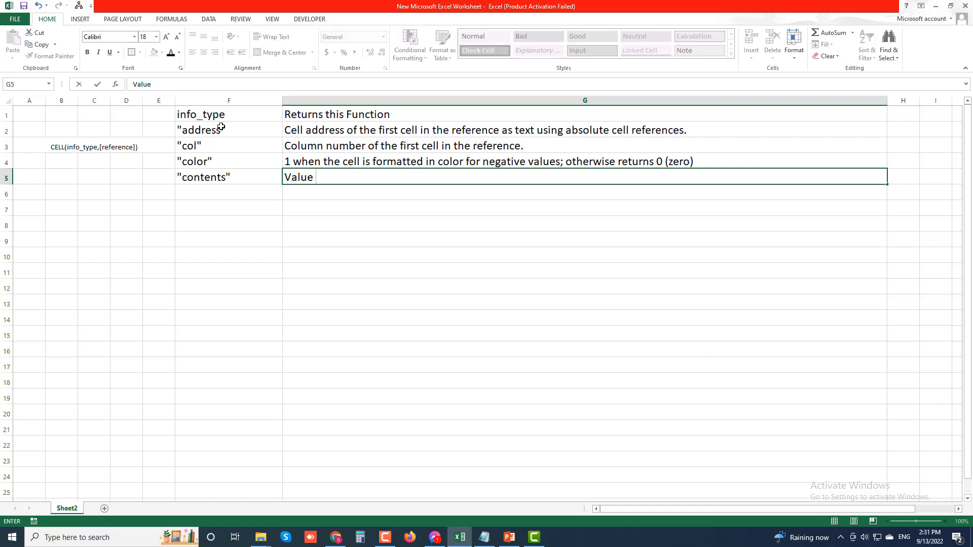
text(of the upper left c)
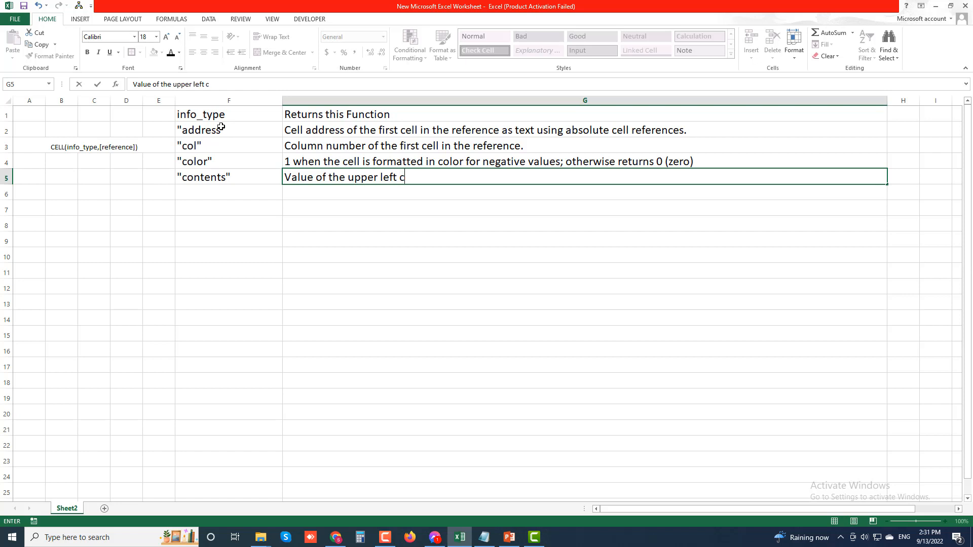
text(ell)
text(in the refe)
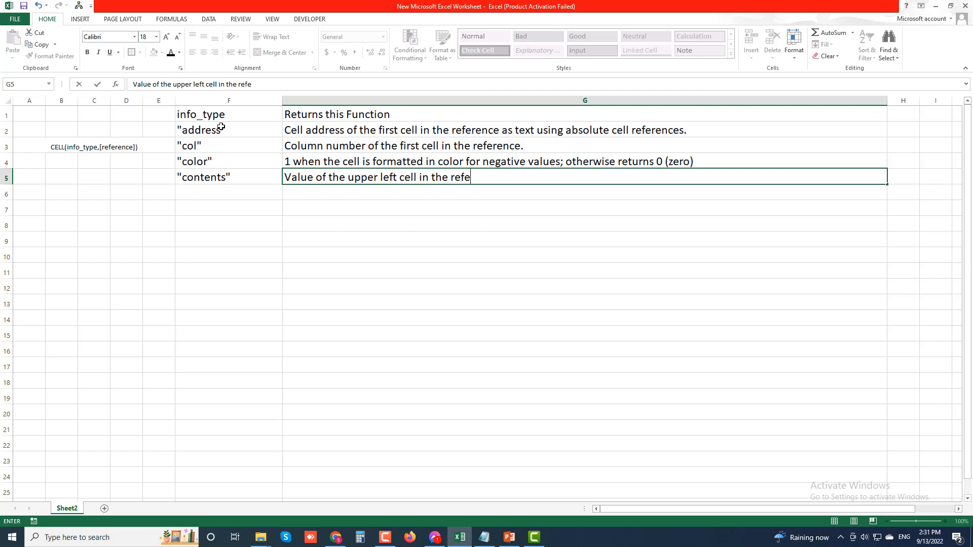
text(rence.)
key(Return)
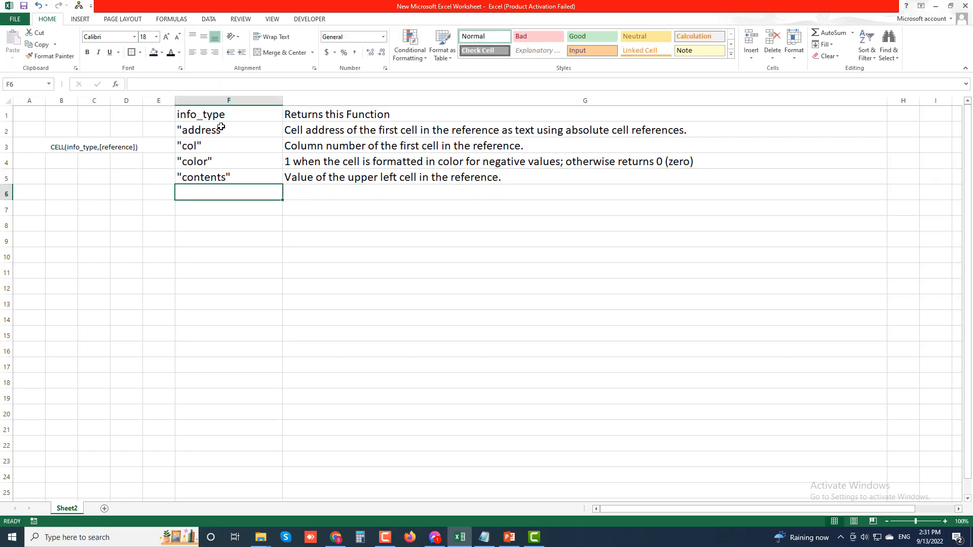
Enter "filename" with its quotation marks as the fifth info_type in cell F6
text(")
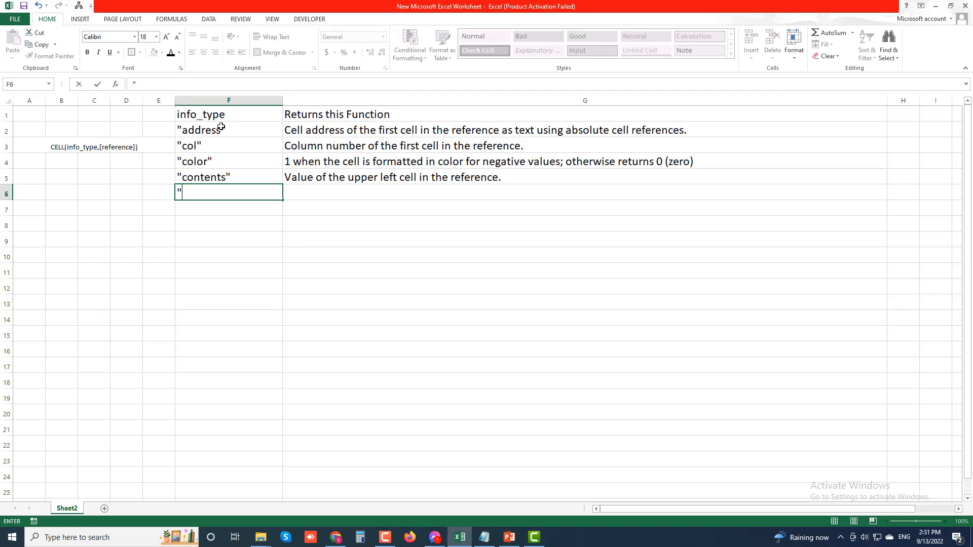
text(filename")
key(Tab)
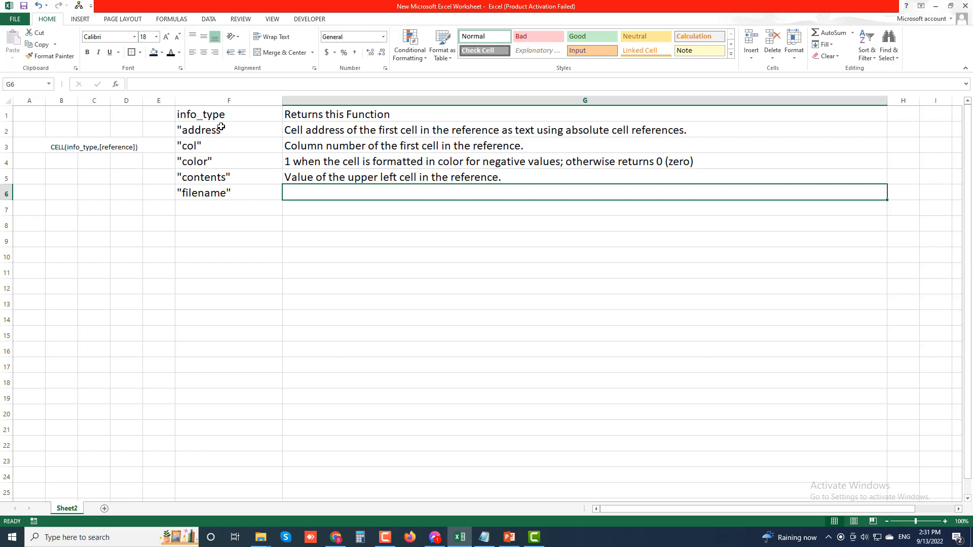
Enter in G6: "Filename of the containing the cell reference; returs empty text ("") when the workbook containing the reference has not yet benn saved."
text(Fil)
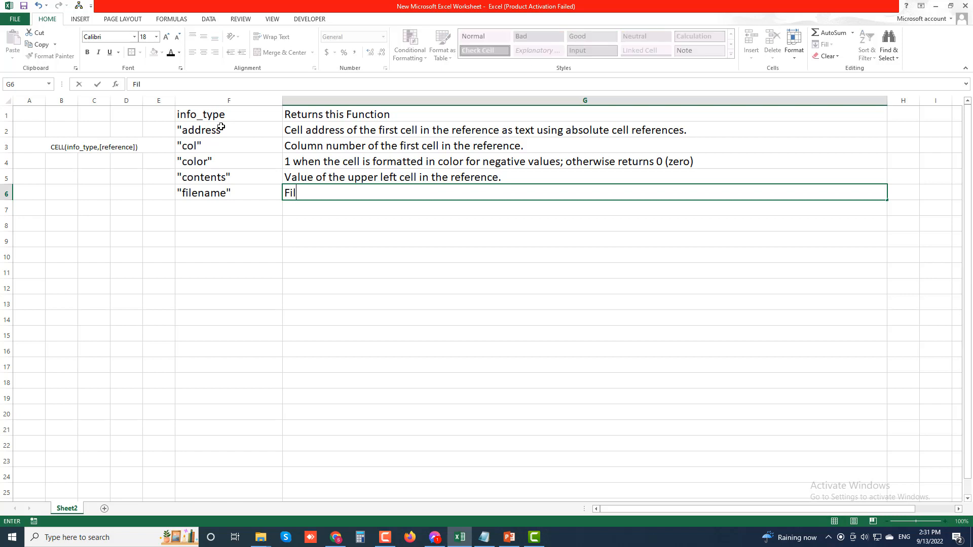
text(ename of the)
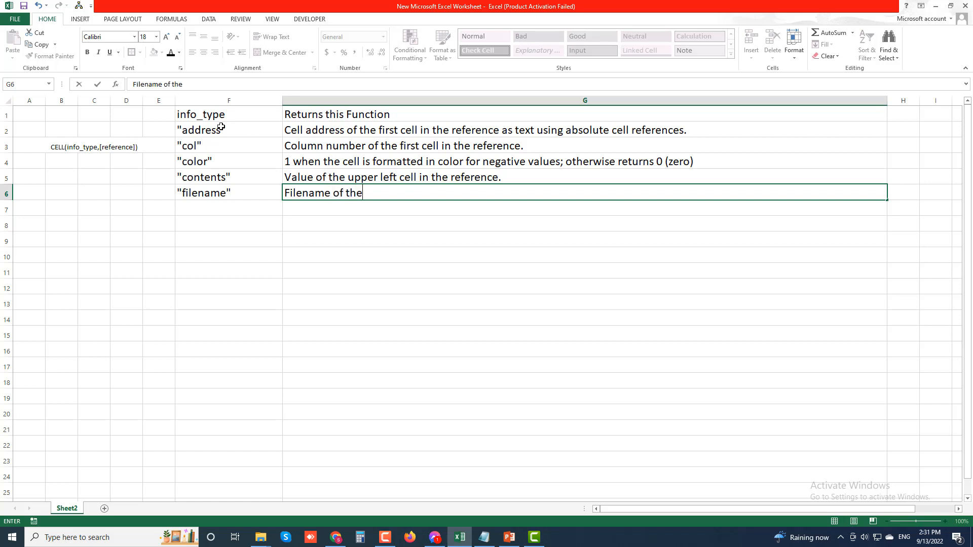
text( containing the)
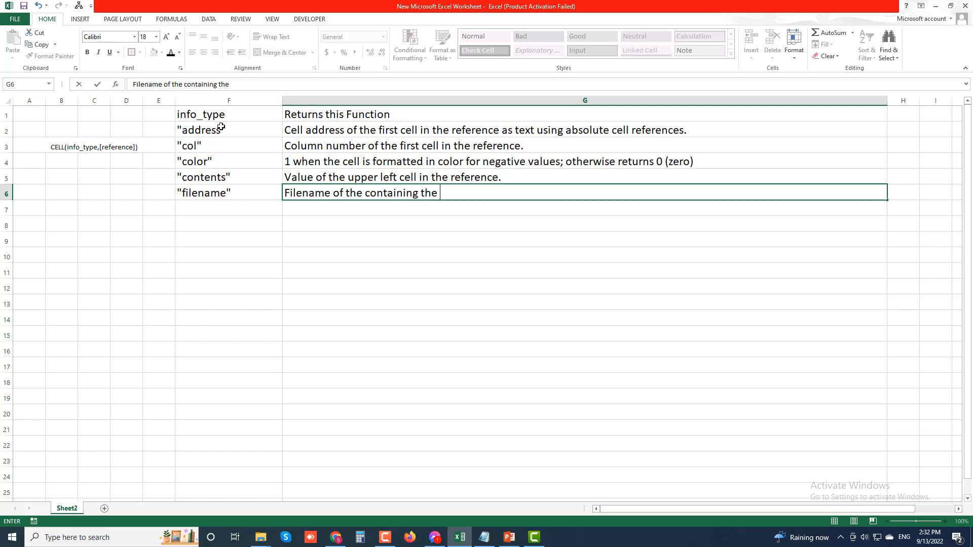
text( cell reference)
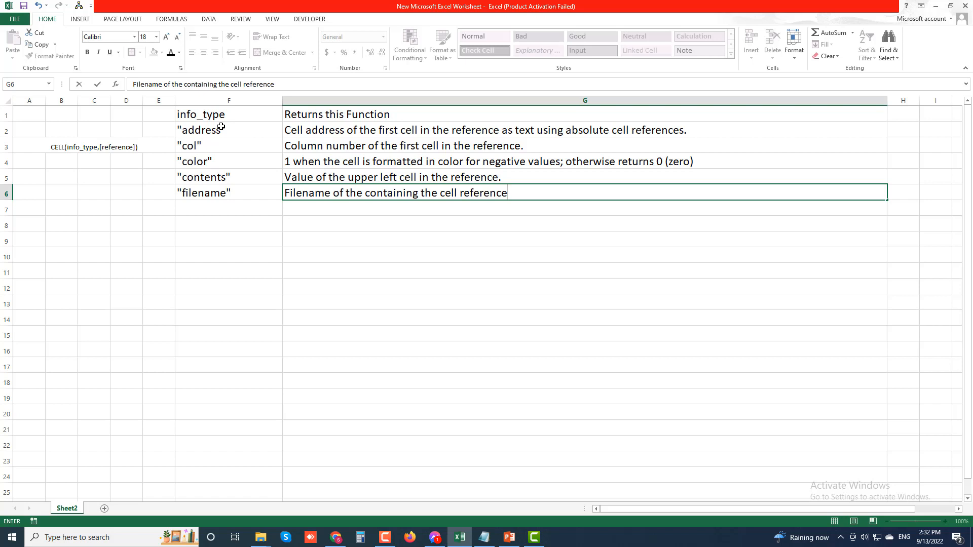
text(; returs empty)
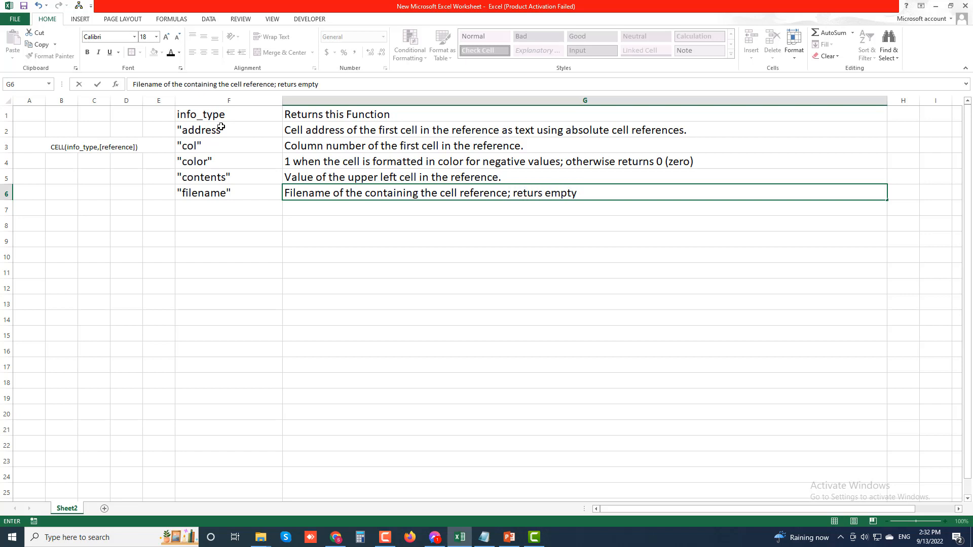
text( text (""))
text(when )
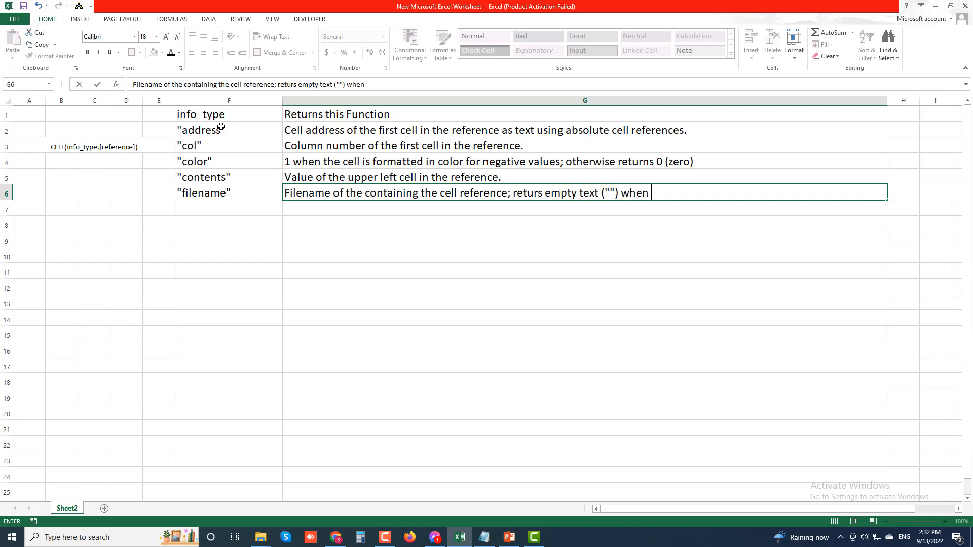
text(the workbook )
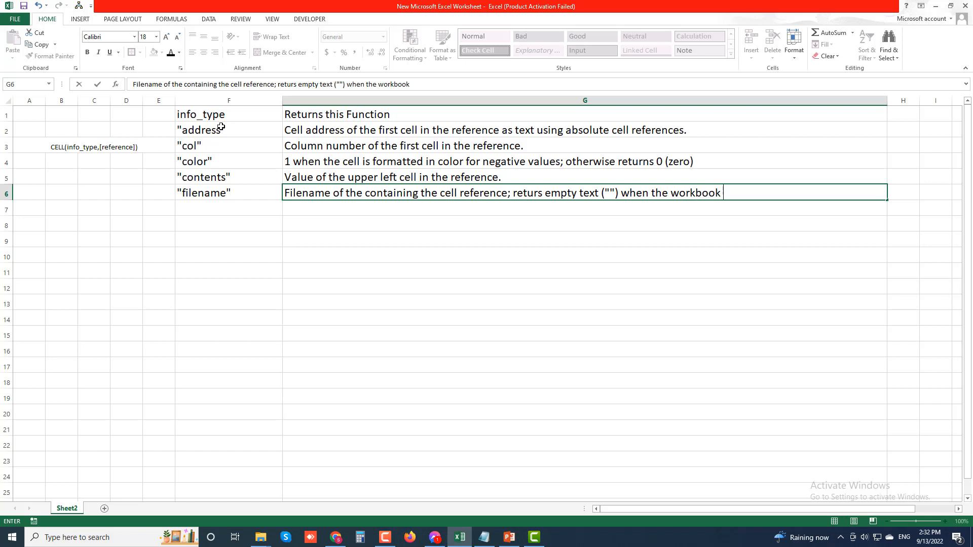
text(containing the)
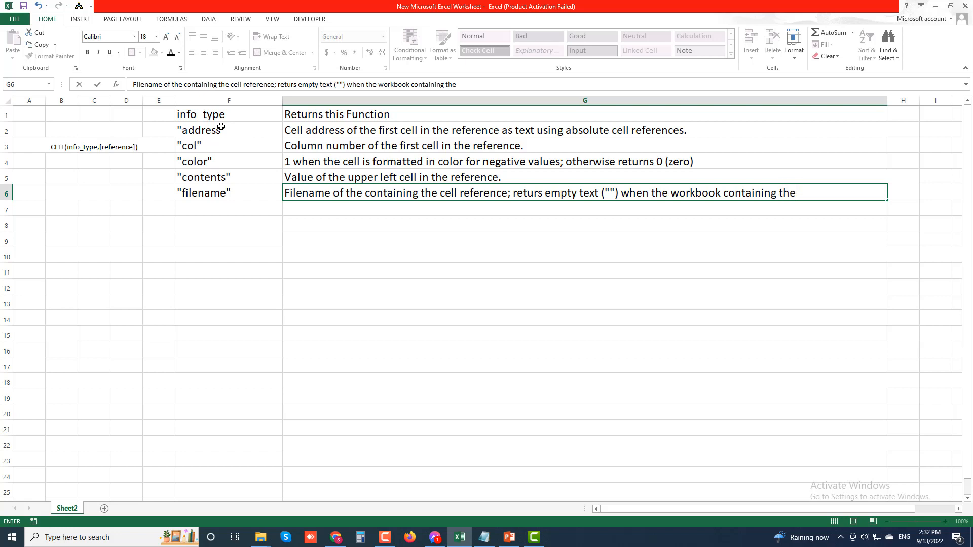
text( refere)
text(nce)
text( has no)
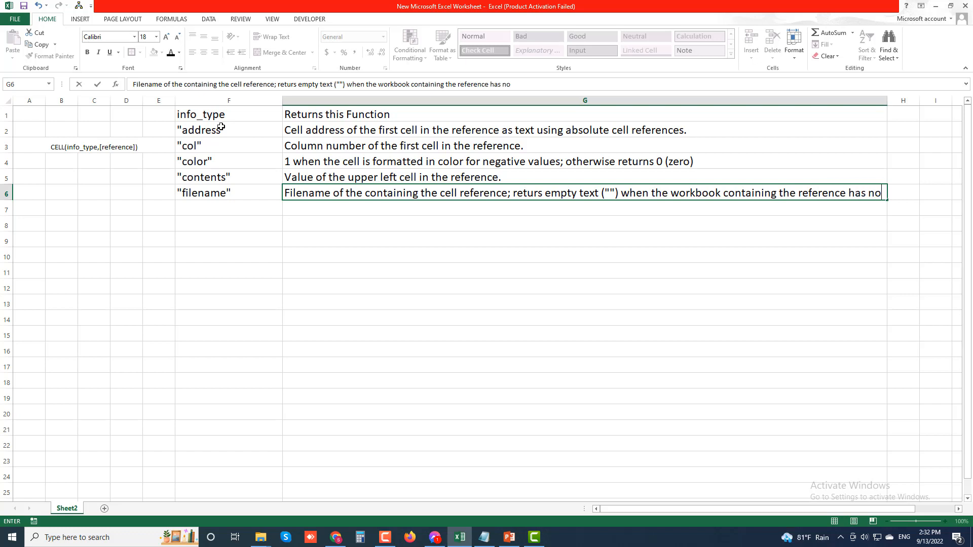
text(t yet benn saved.)
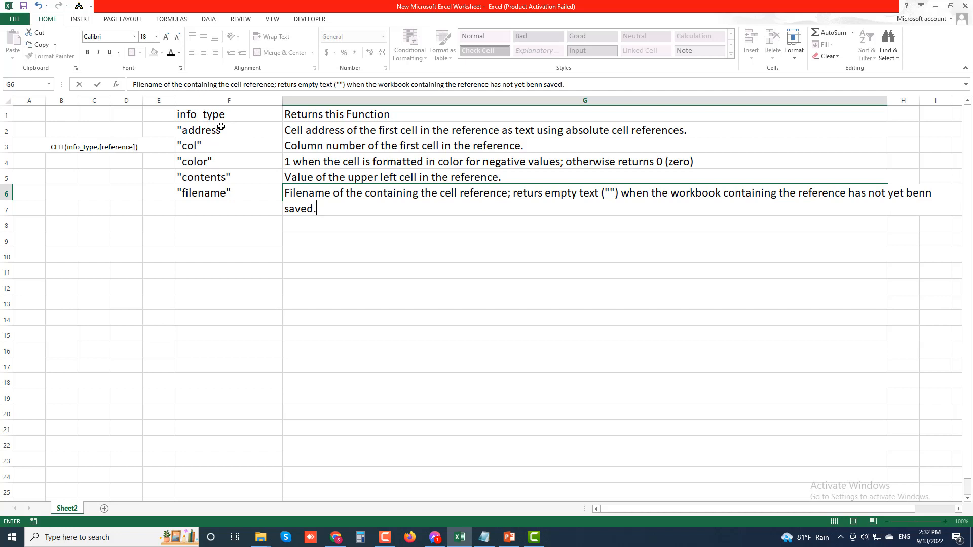
key(Return)
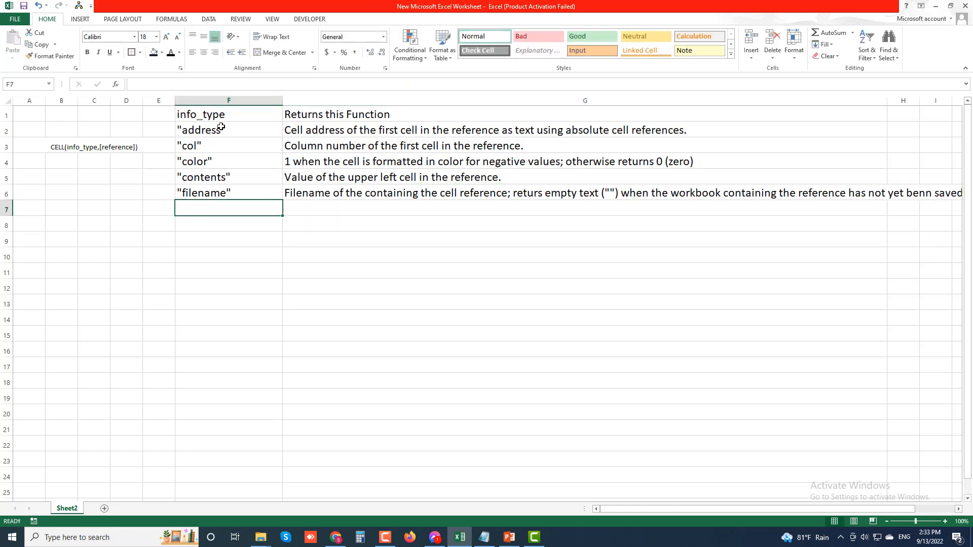
Enter "format" with its quotation marks as the sixth info_type in cell F7
text(")
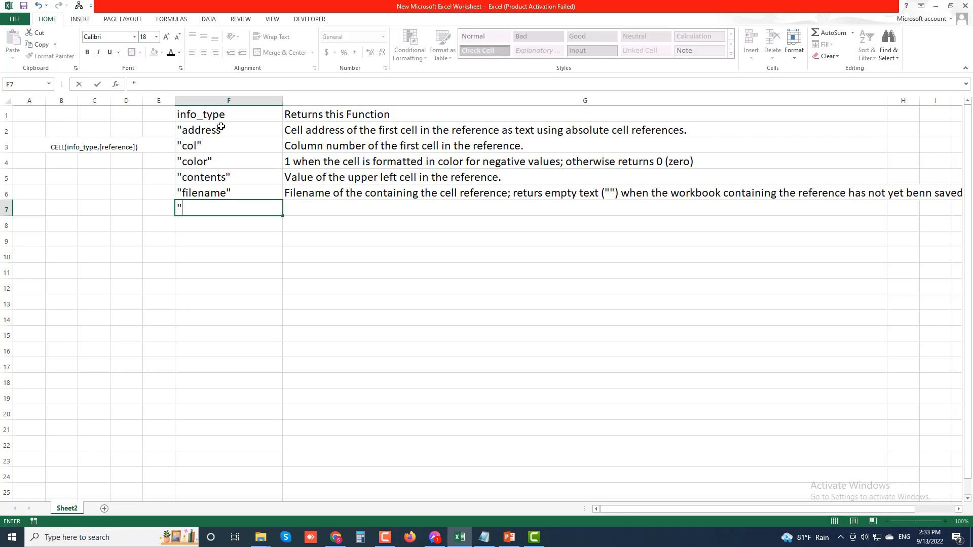
text(format")
key(Tab)
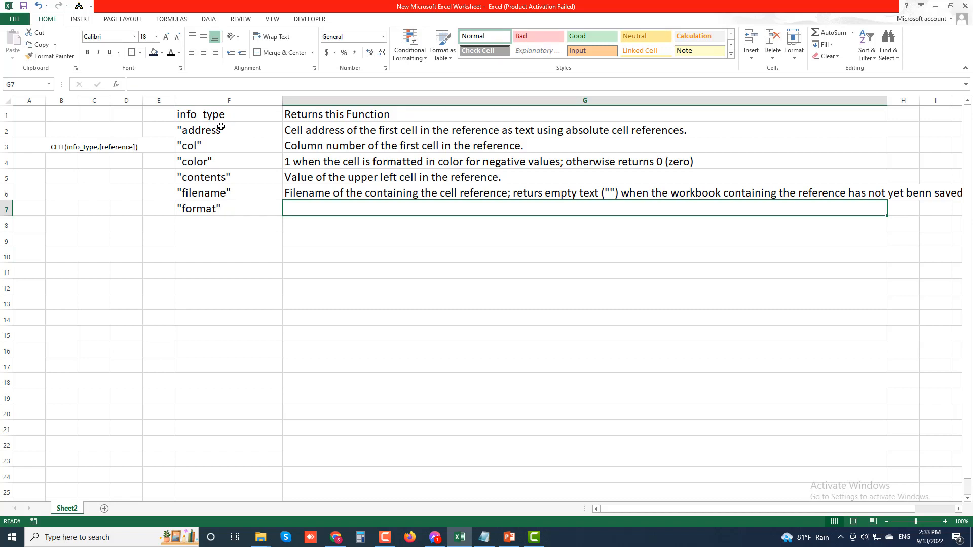
Enter the description "text value of the number format of the cell." in cell G7
text(text)
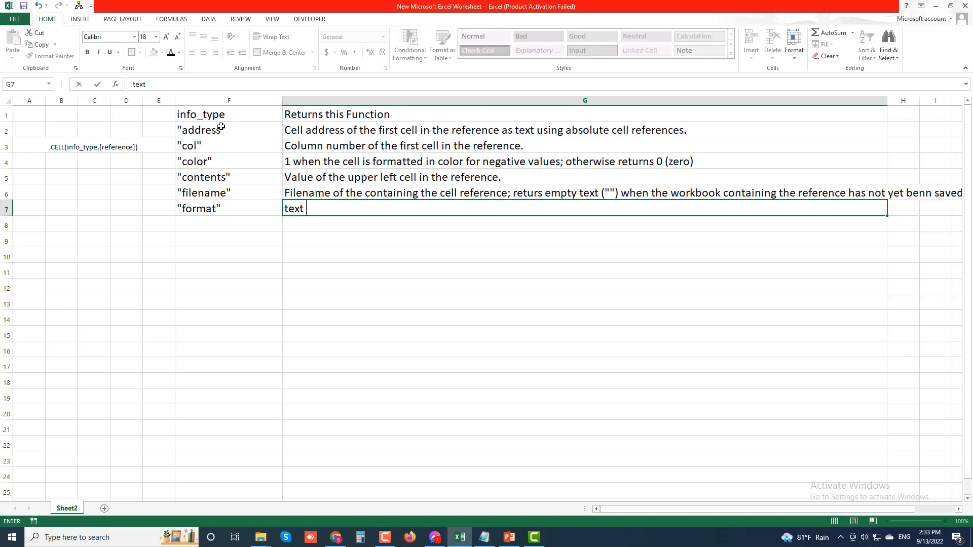
text( value)
text(of the num)
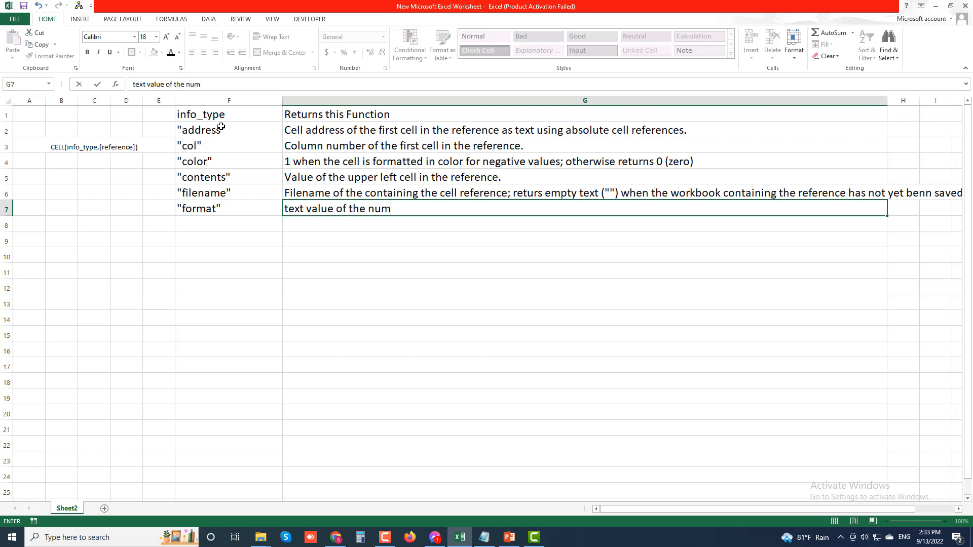
text(ber format of the cell)
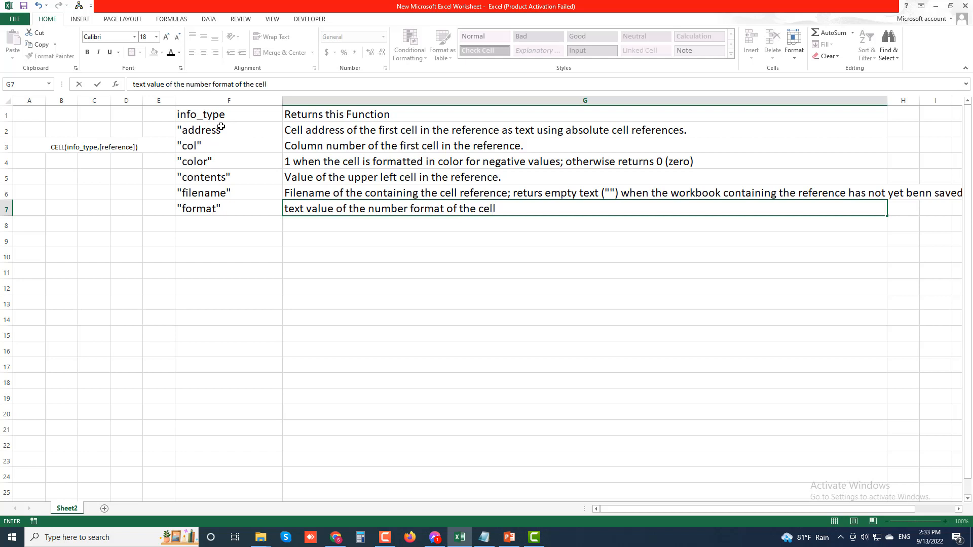
text(.)
key(Return)
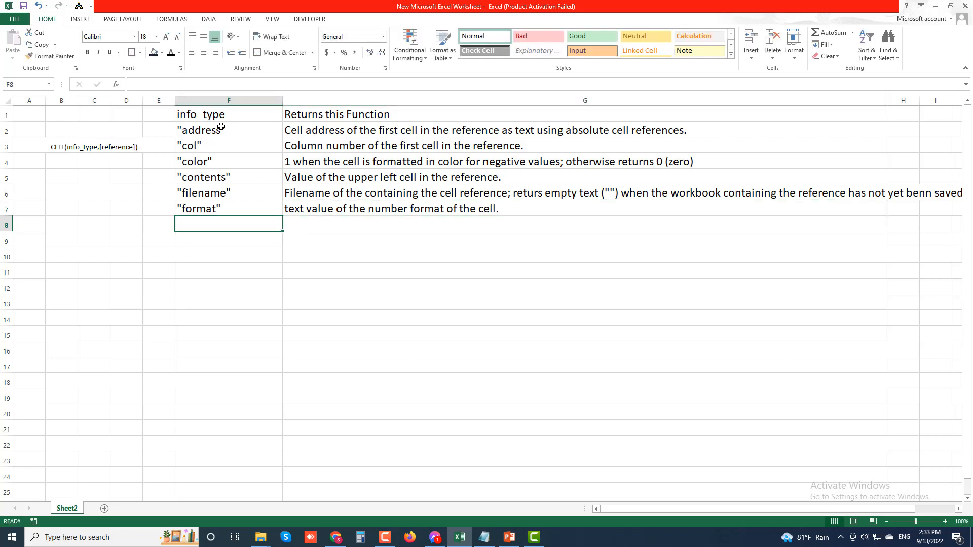
Enter "parentheses" with its quotation marks as the seventh info_type in cell F8
text(")
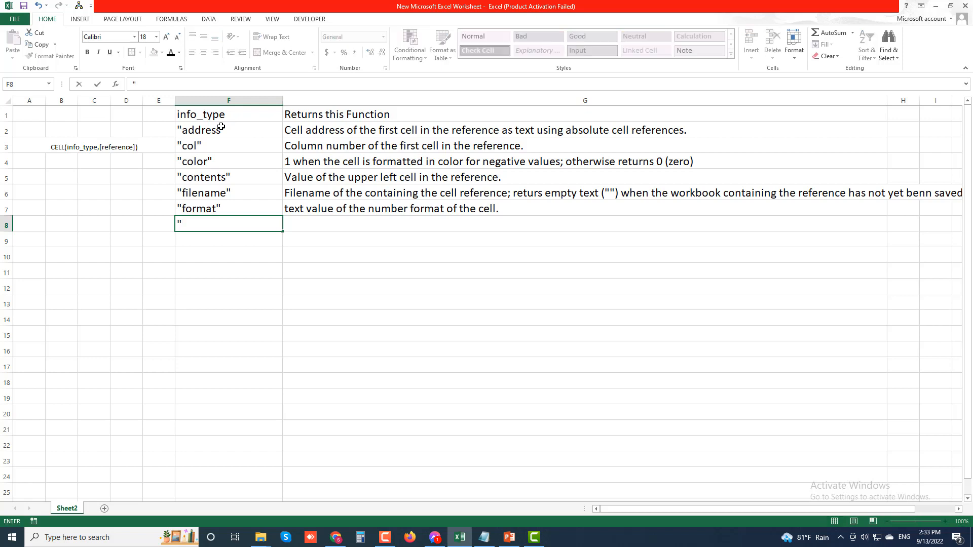
text(parentheses)
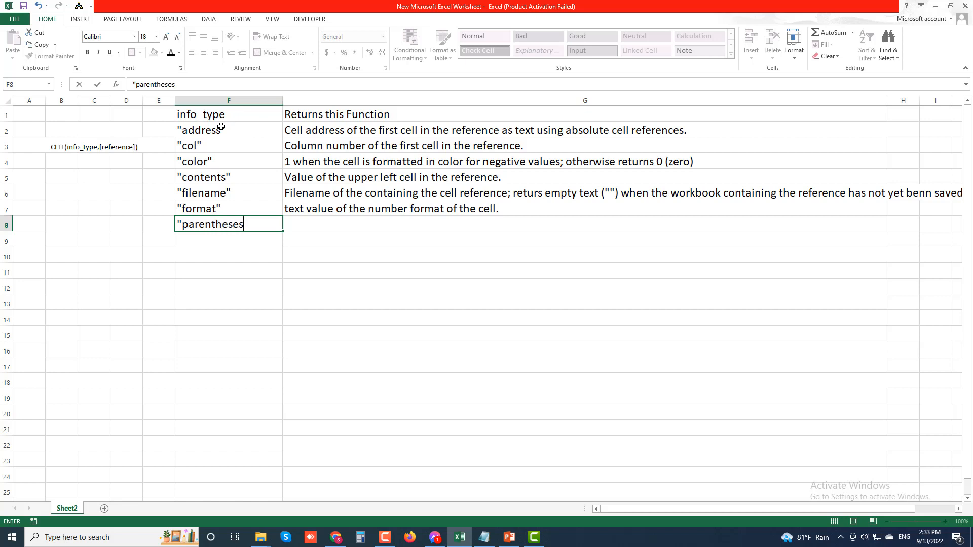
text(")
key(Tab)
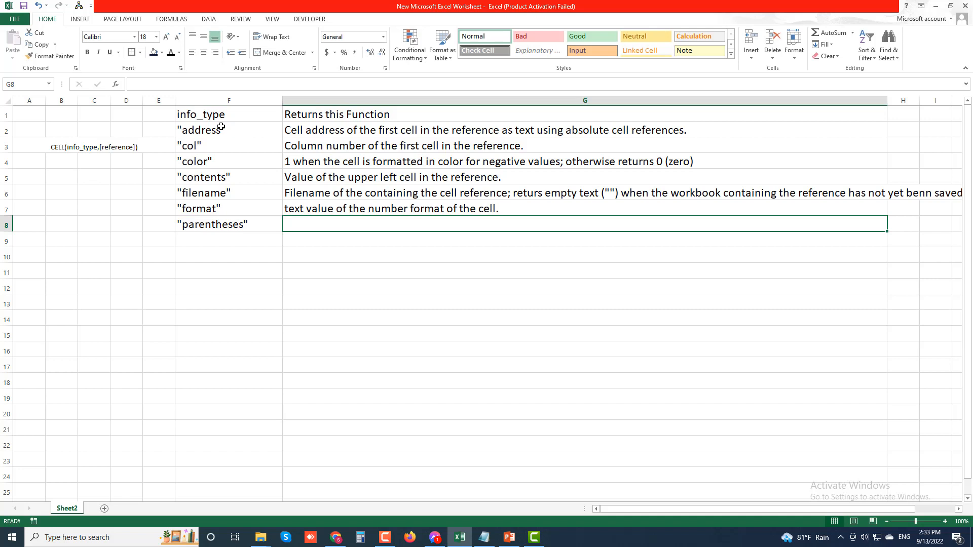
Enter the description "1 when the cell is formatted with parentheses for positive values or for all values" in cell G8
text(1 whe)
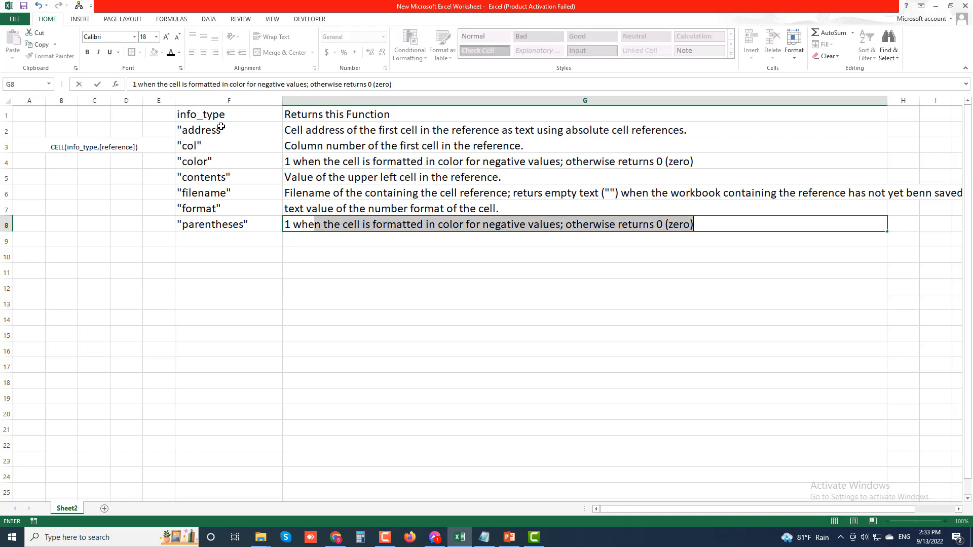
text(n the cell )
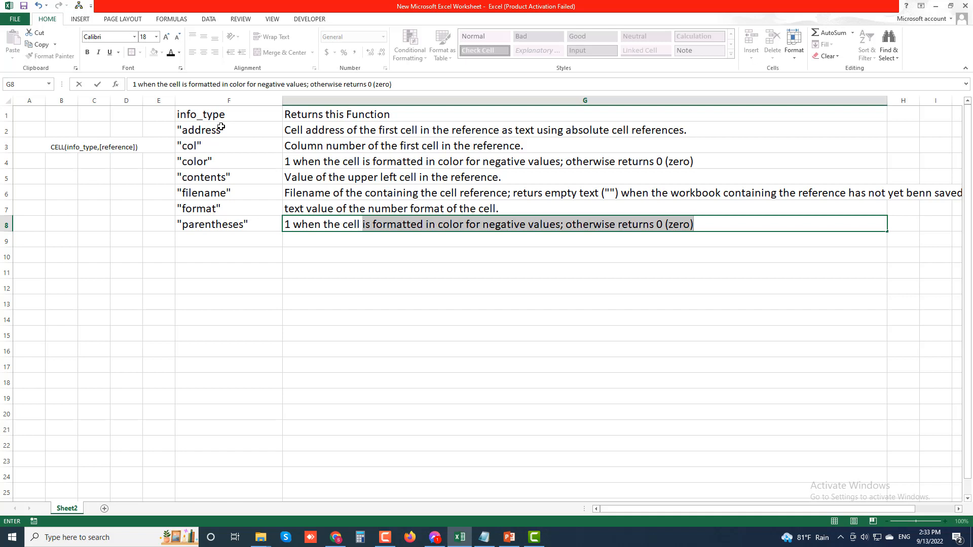
text(is formatted )
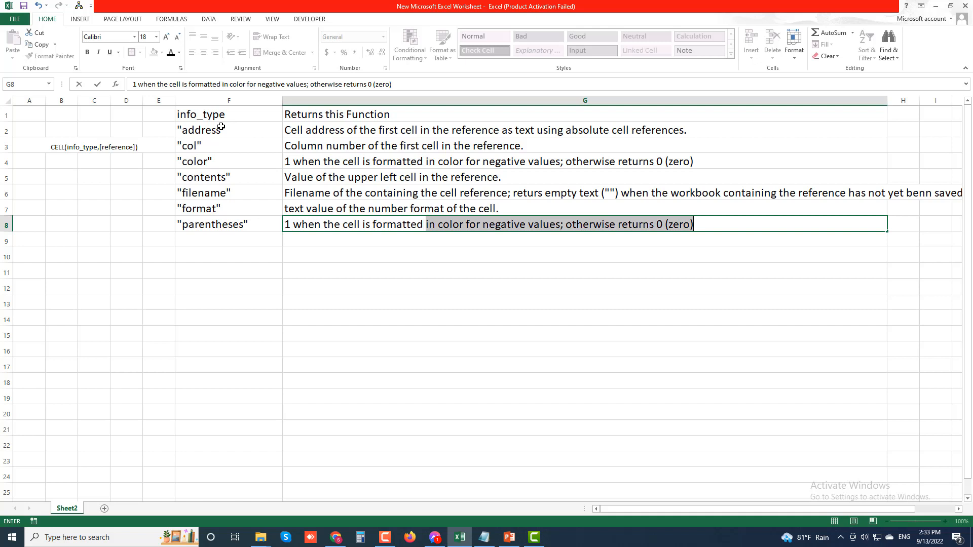
text(with)
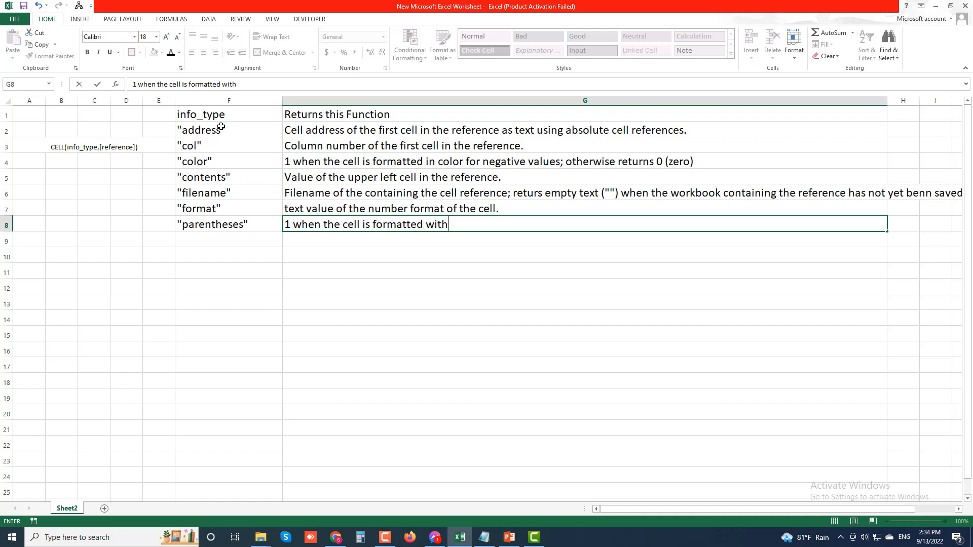
text( parentheses f)
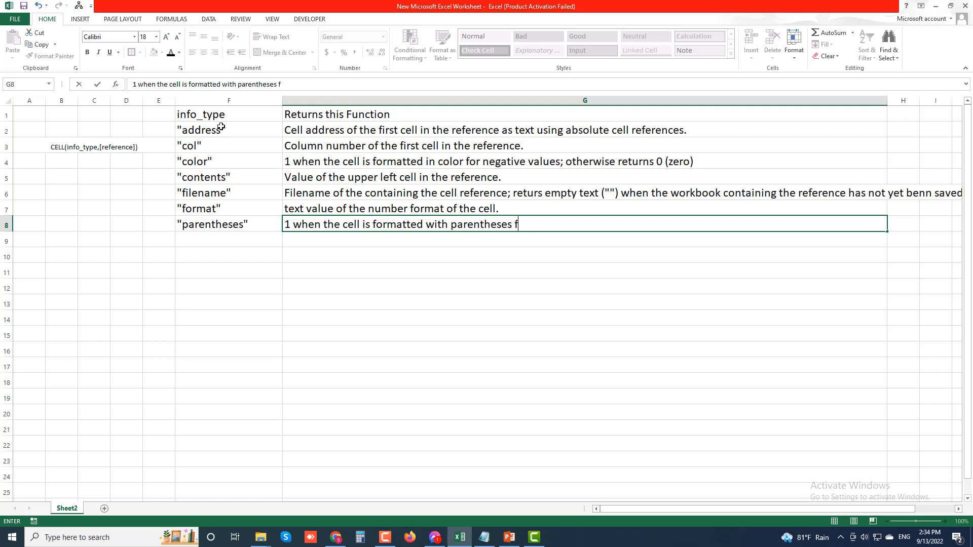
text(or positive values )
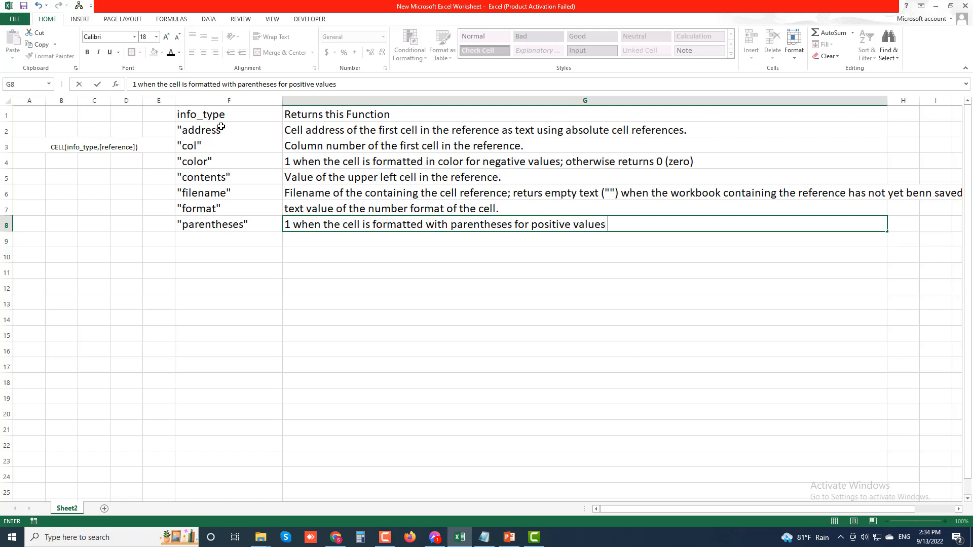
text(or for all values)
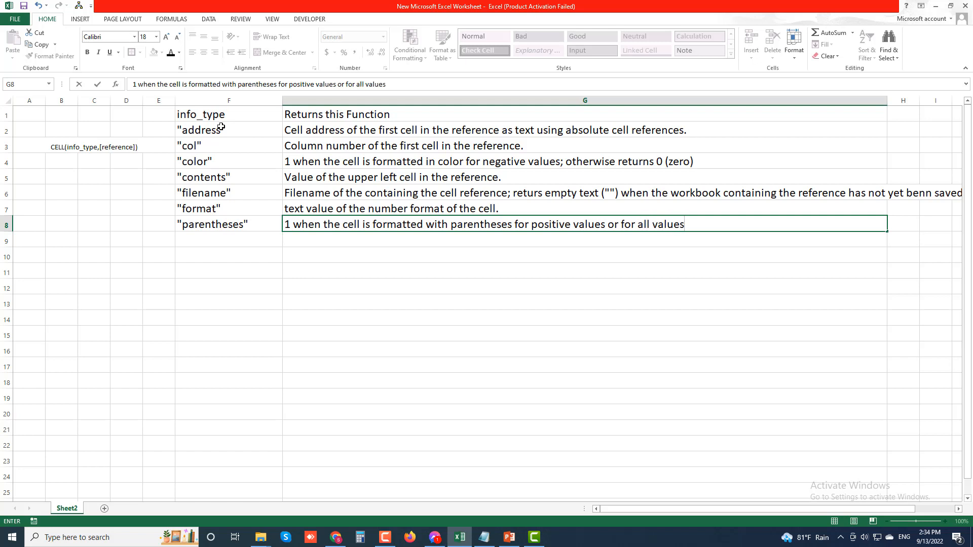
key(Return)
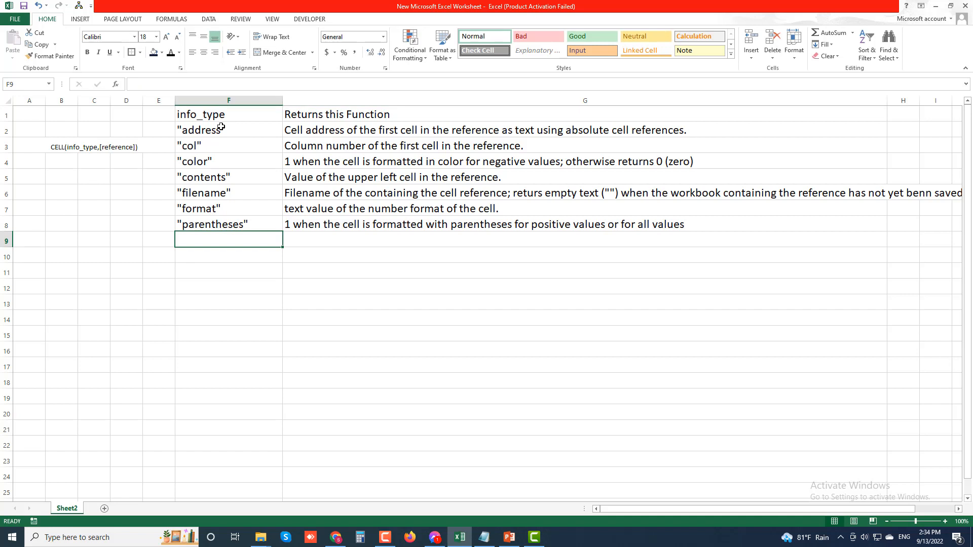
Enter "prefix" with its quotation marks as the eighth info_type in cell F9
text("preficx)
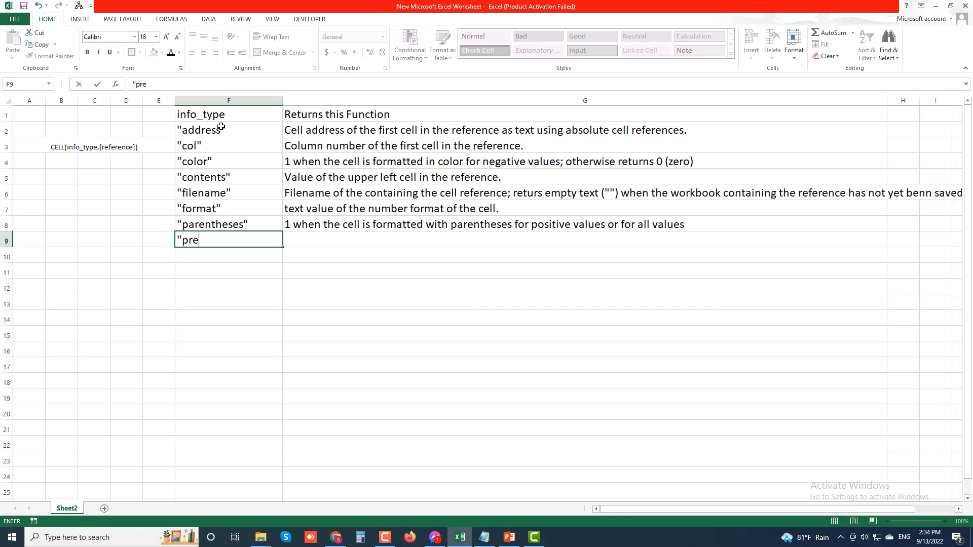
key(BackSpace)
key(BackSpace)
text(x")
key(Tab)
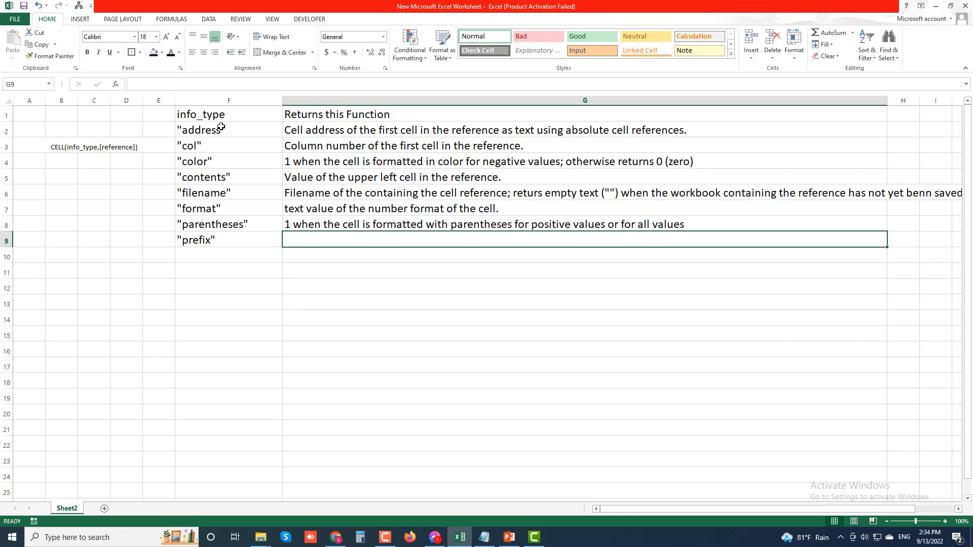
Enter the description "Text value of the label prefix used in the cell." in cell G9
text(Text)
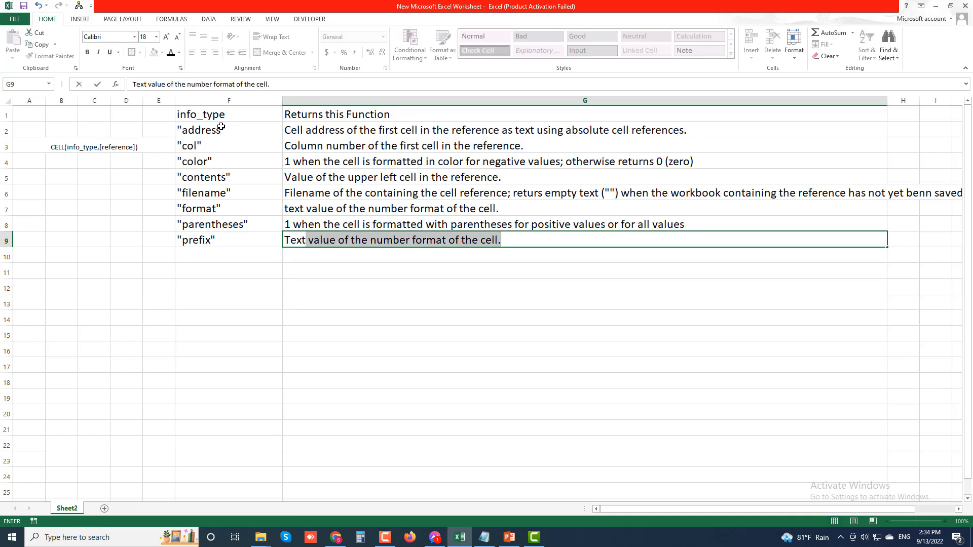
text( value of the )
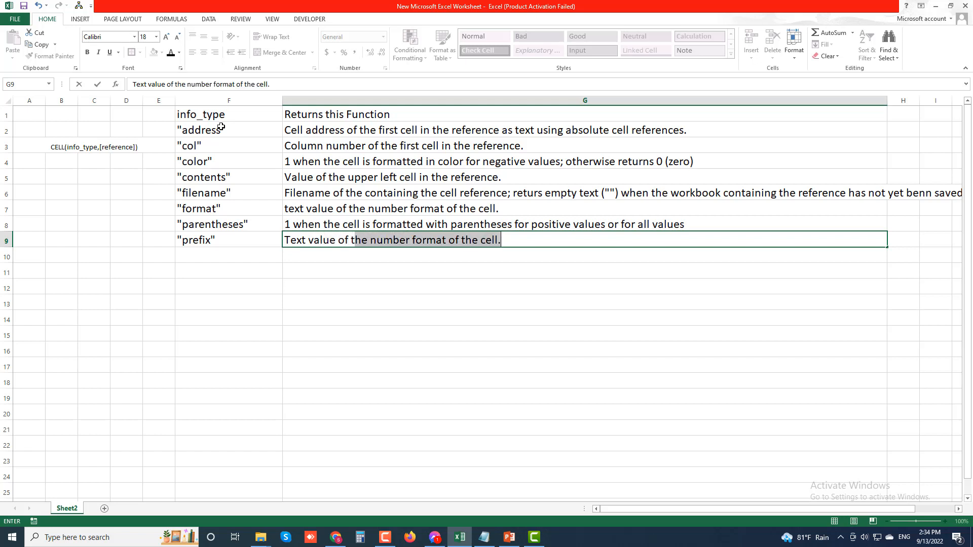
text(label)
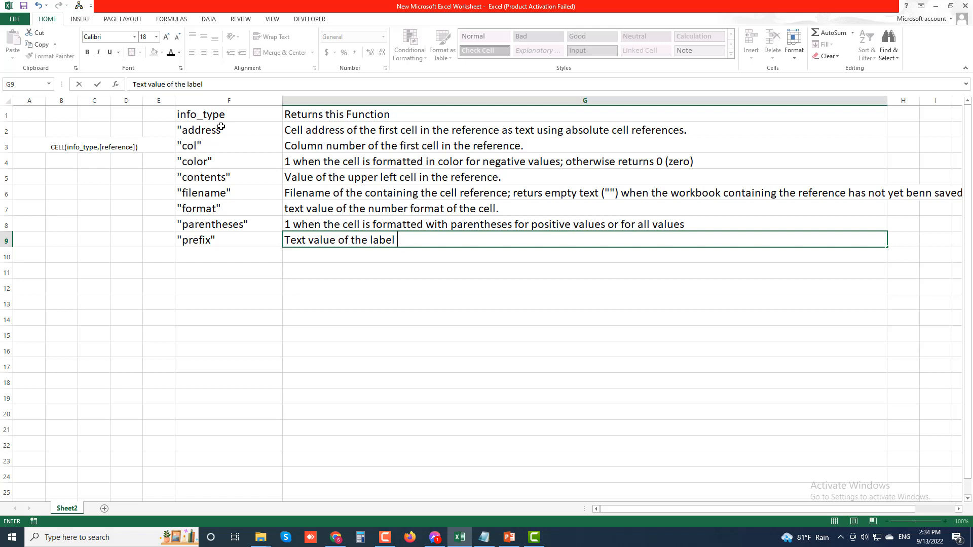
text( prefix used in the )
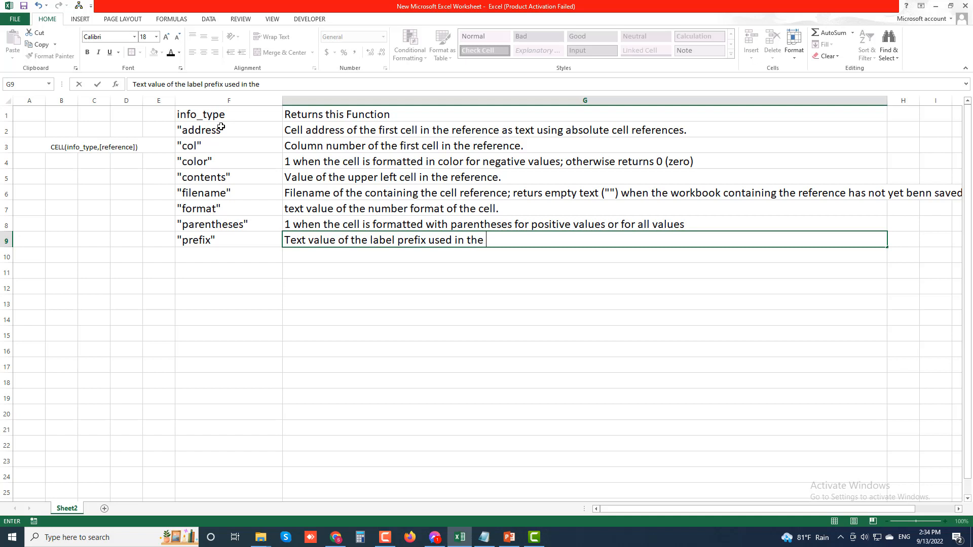
text(cell.)
key(Return)
Enter "protect" with its quotation marks as the ninth info_type in cell F10
text(")
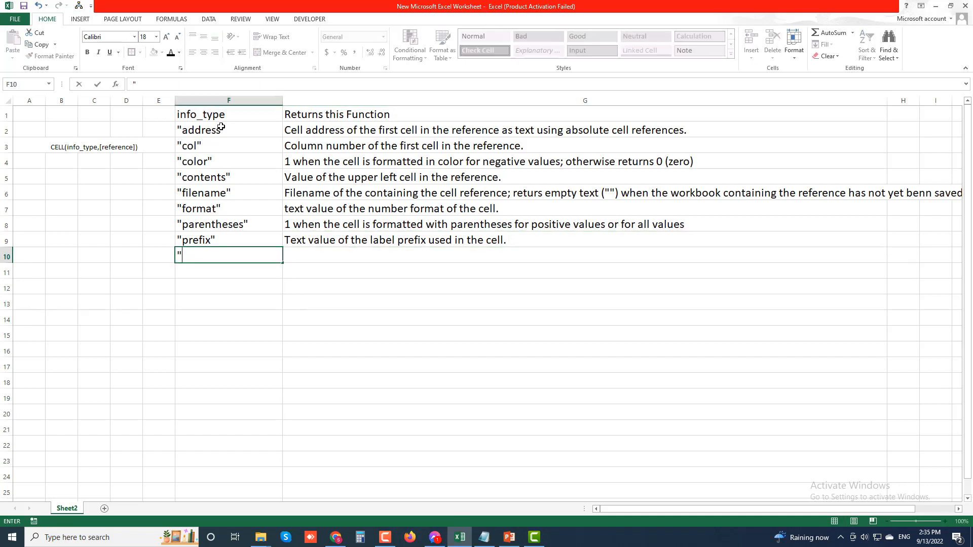
text(protect")
key(Tab)
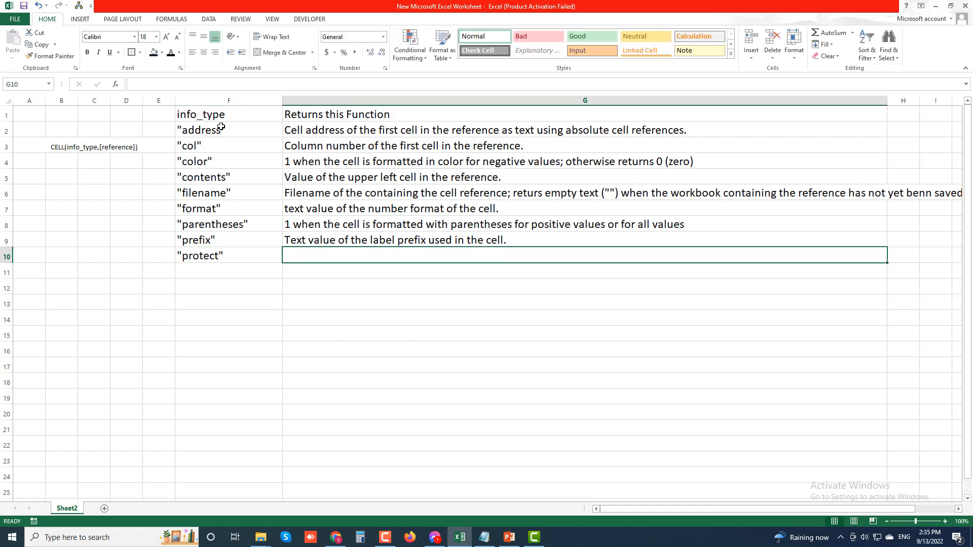
Enter the description "0 when the cell is unlocked and 1 when the cell is locked." in cell G10
text(0)
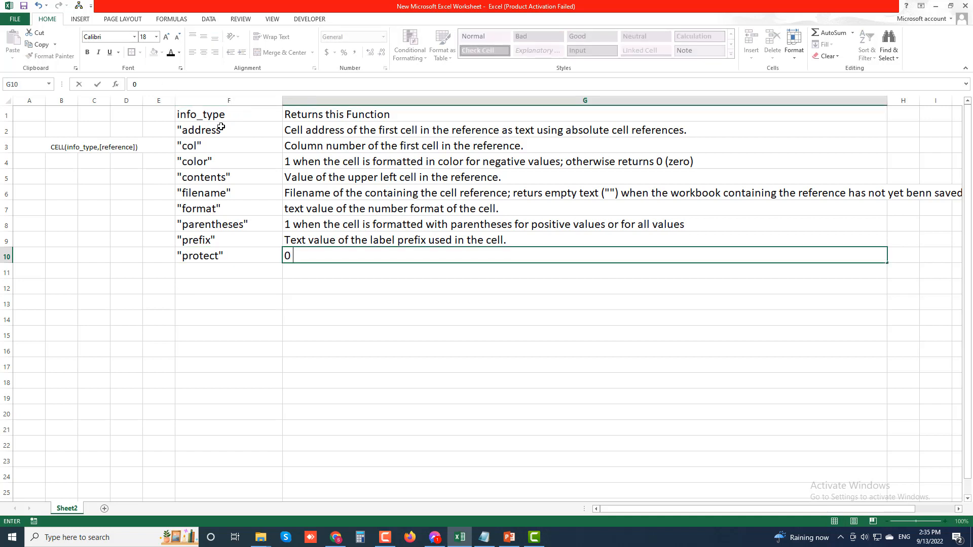
text( when the cell i)
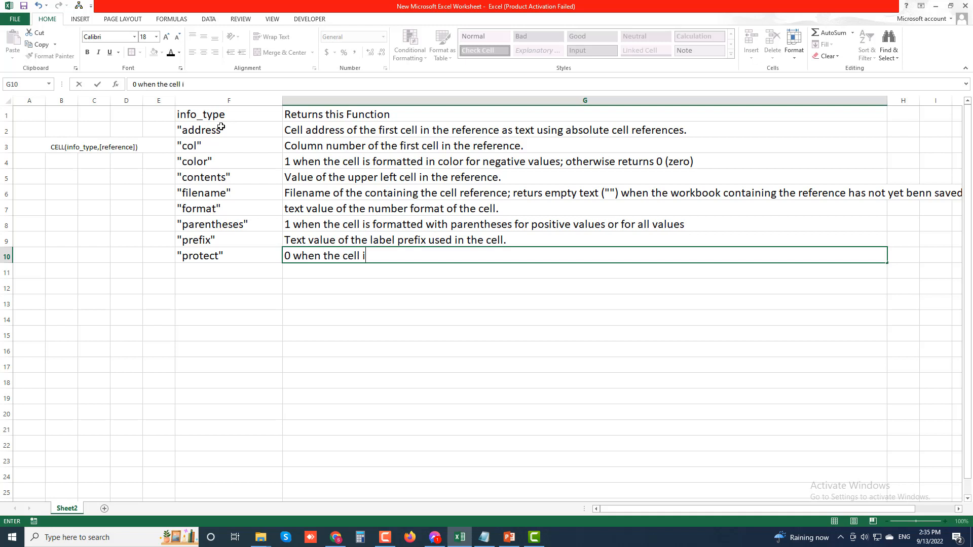
text(s unlocked and 1)
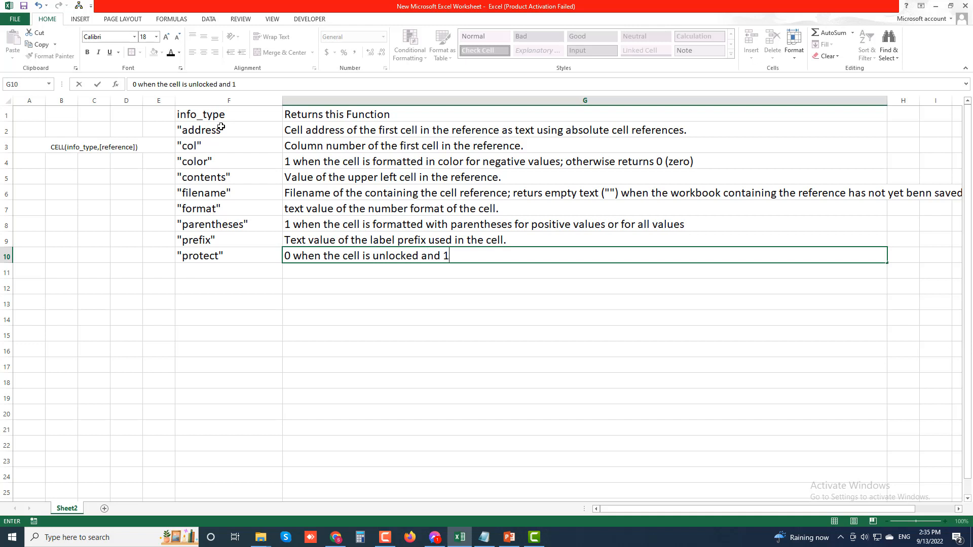
text( when the cell is)
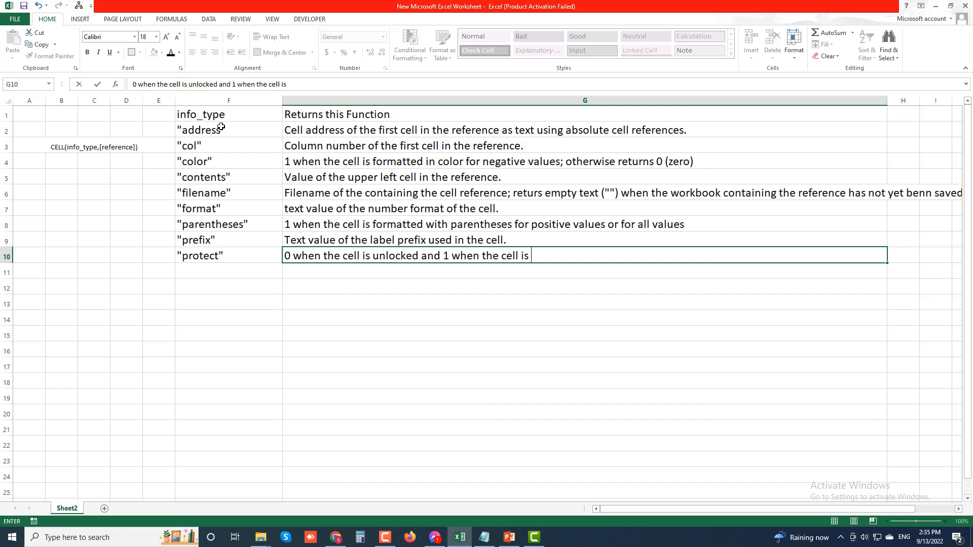
text(loo)
key(BackSpace)
text(cked.)
key(Return)
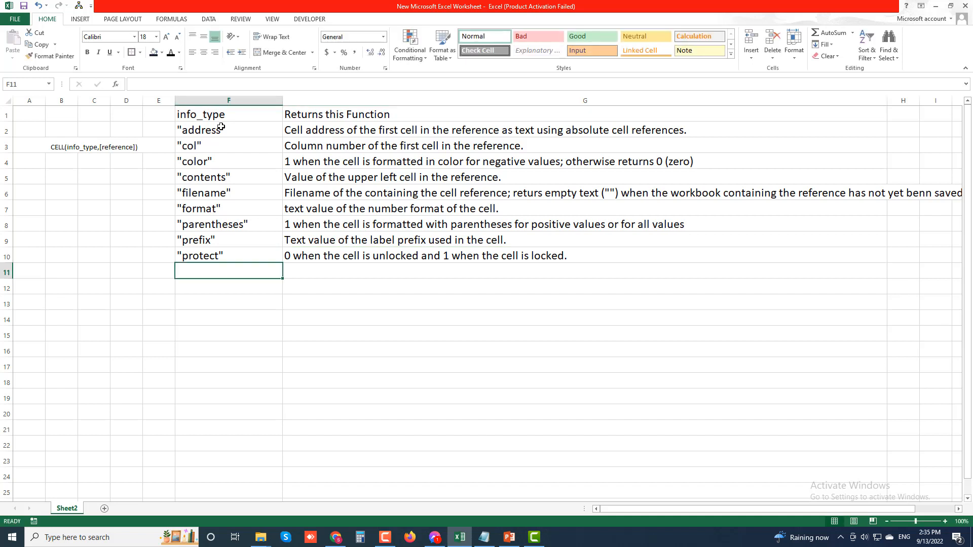
Enter "row" with its quotation marks as the tenth info_type in cell F11
text("r)
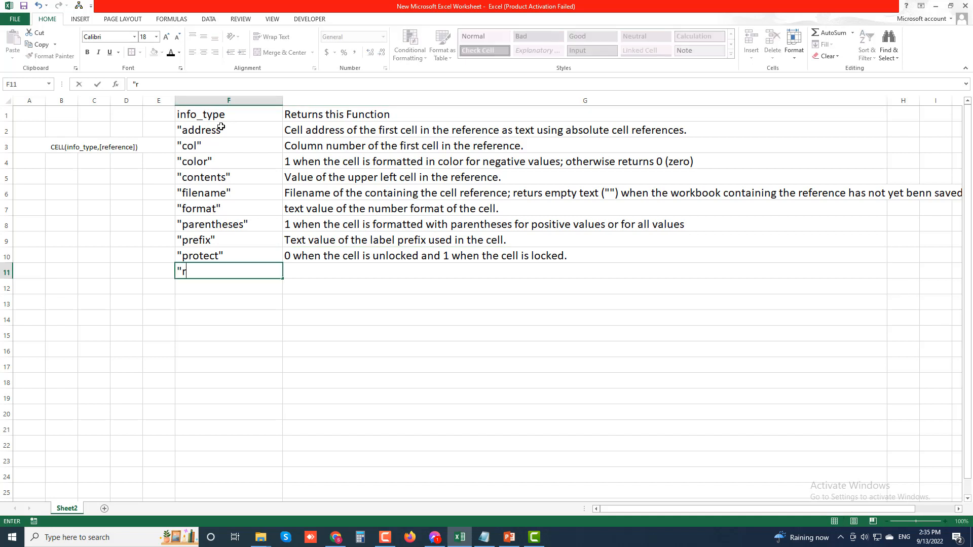
text(ow")
key(Tab)
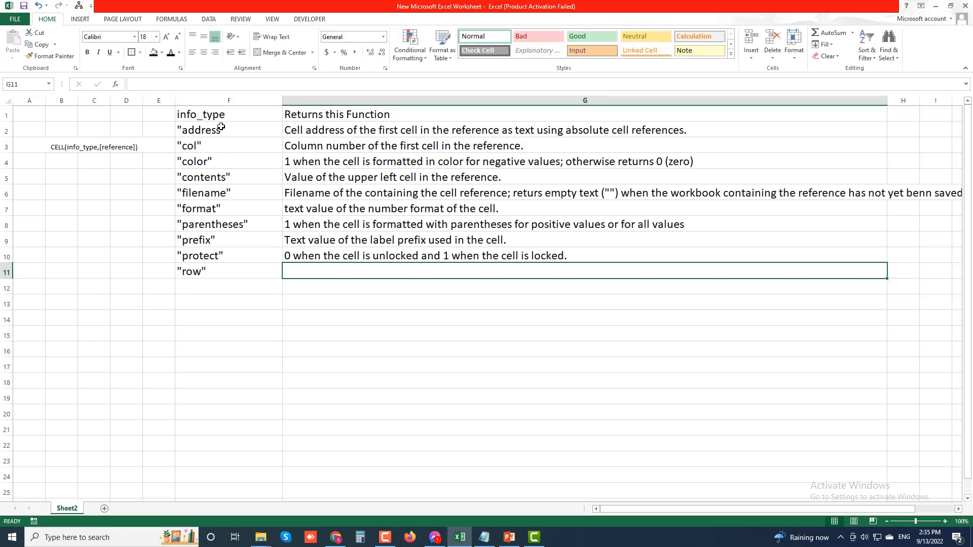
Enter the description "Row number of the first cell in the reference." in cell G11
text(Row nu)
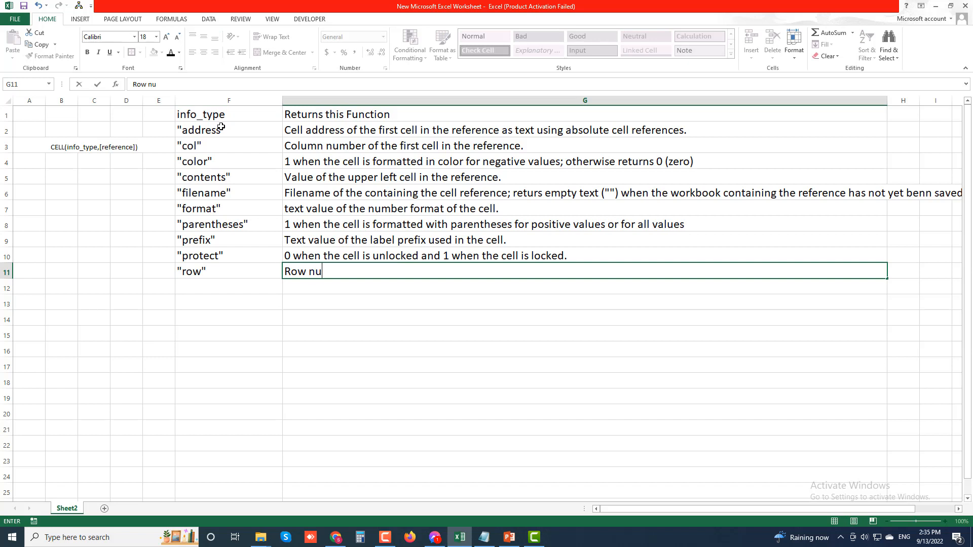
text(mber of the)
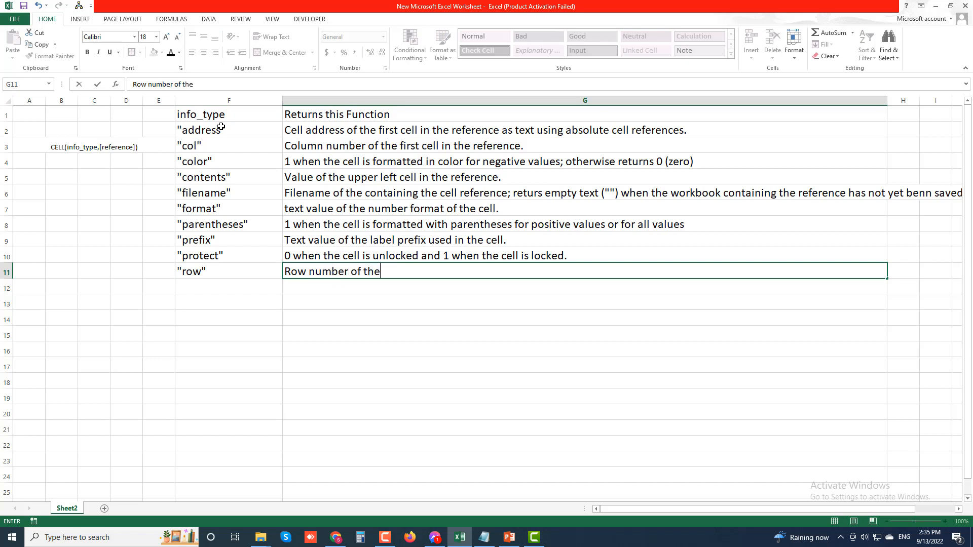
text( first cell in the )
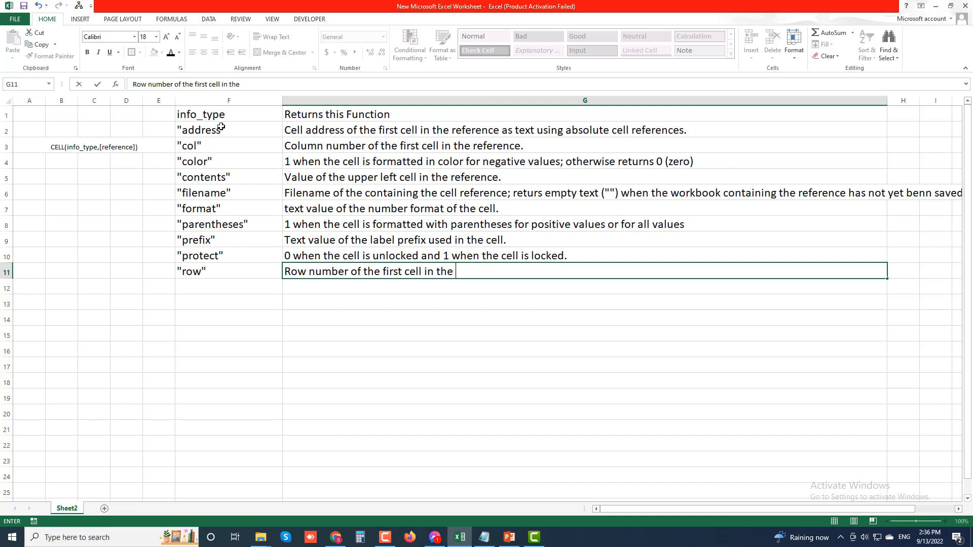
text(reference.)
key(Return)
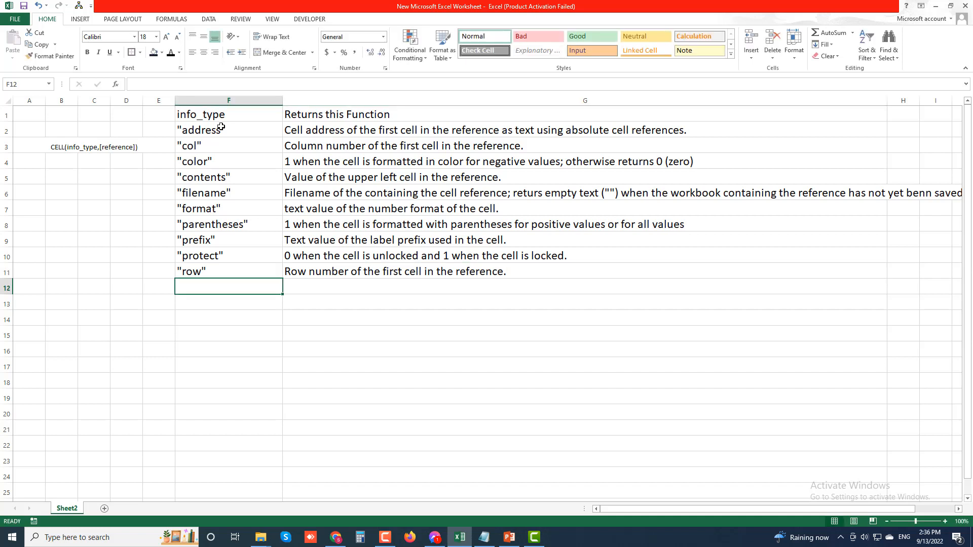
Enter "type" with its quotation marks as the eleventh info_type in cell F12
text("ty)
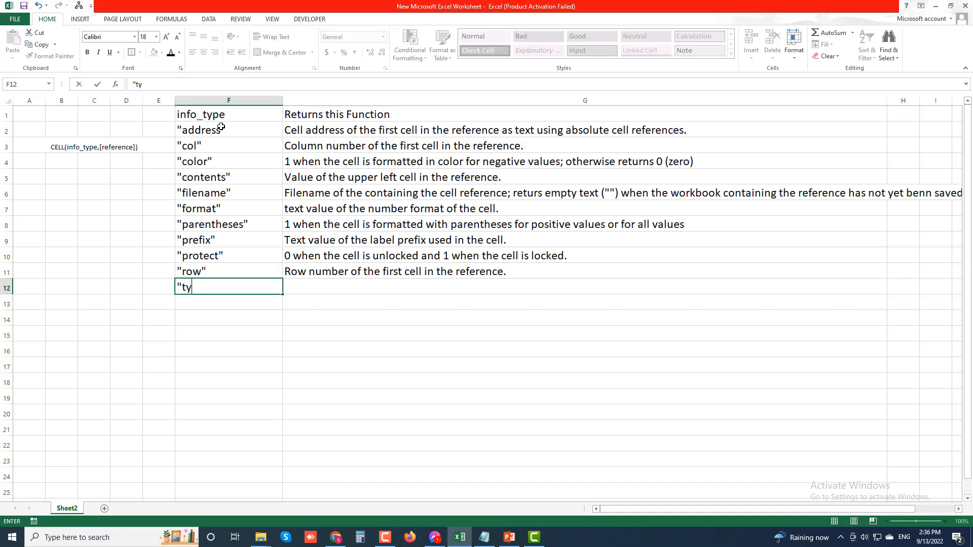
text(pe")
key(Tab)
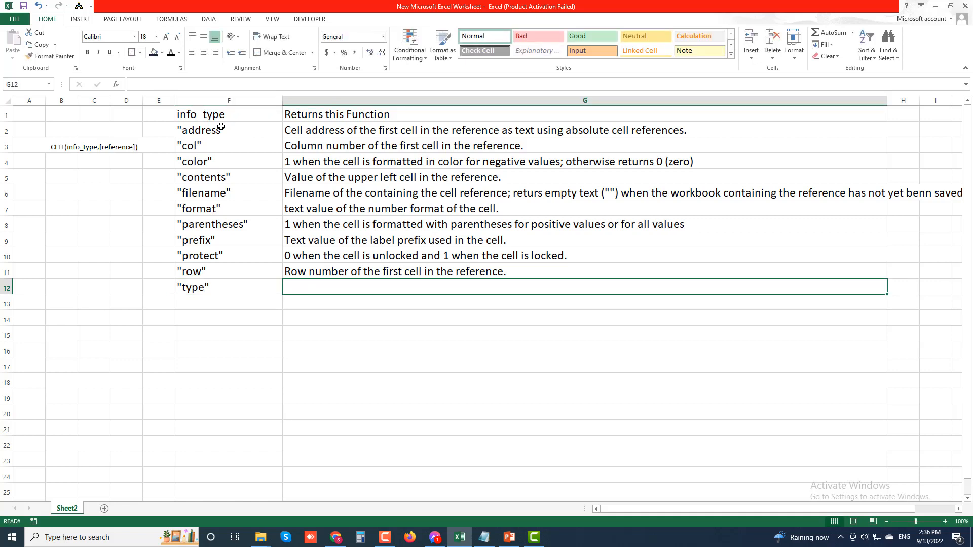
Enter the description 'Text value of the type of data in the cell: "b" for blank when cell is empty; "l"' in cell G12
text(Text va)
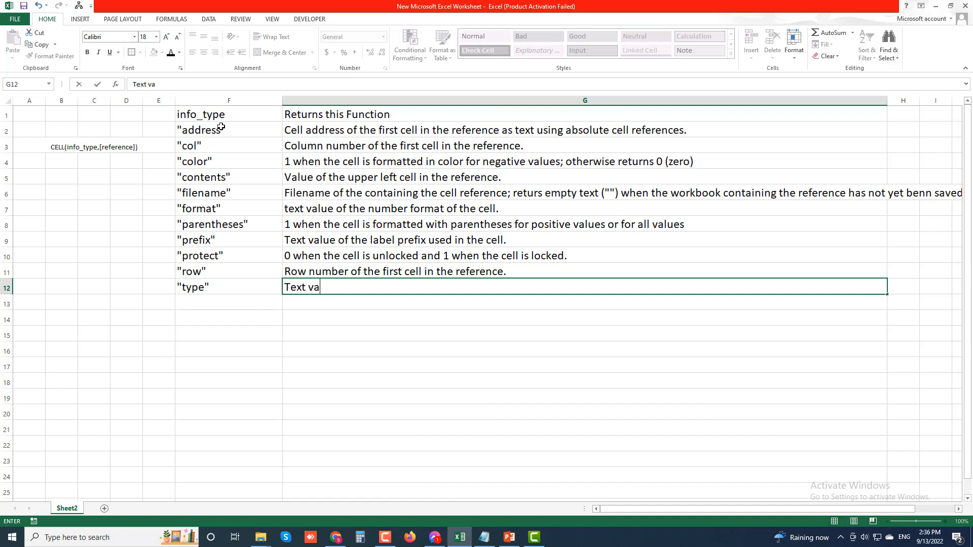
text(lue of the typ)
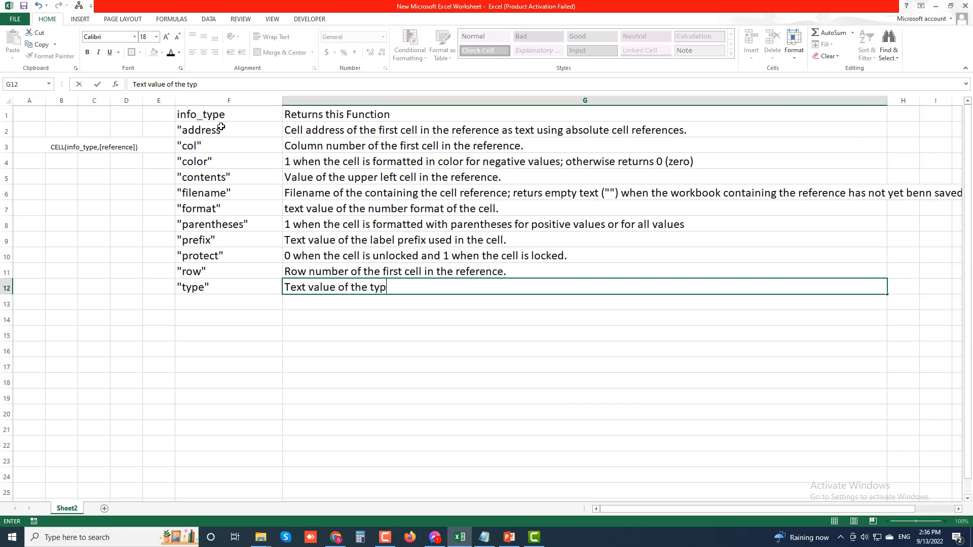
text(e of data in the cell)
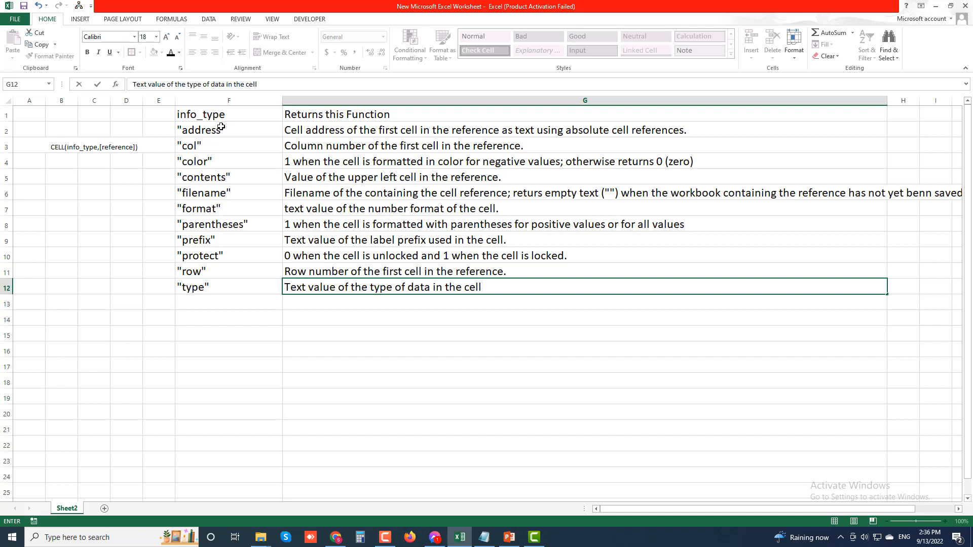
text(: "b)
text(for x)
key(BackSpace)
text(blank when cell)
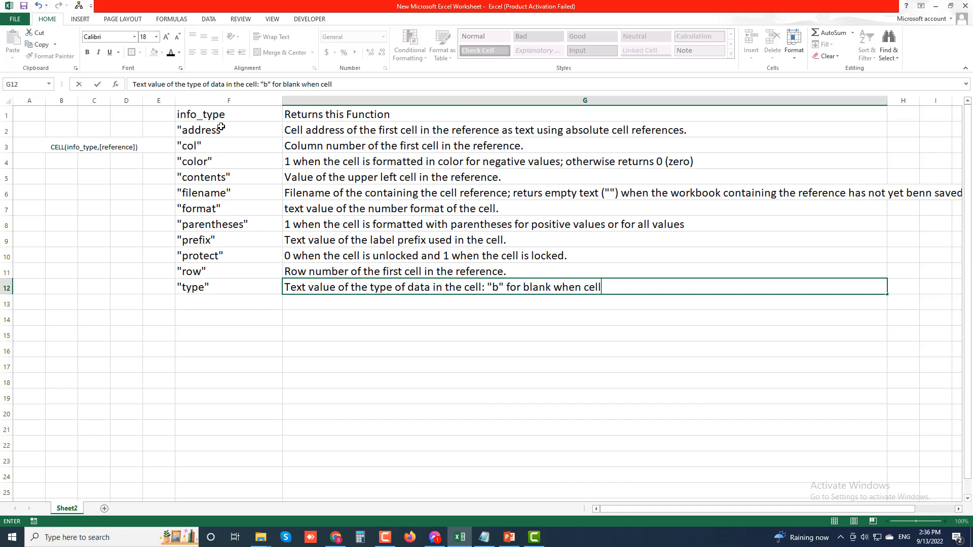
text( is empty; "L")
key(BackSpace)
key(BackSpace)
text(l")
key(Return)
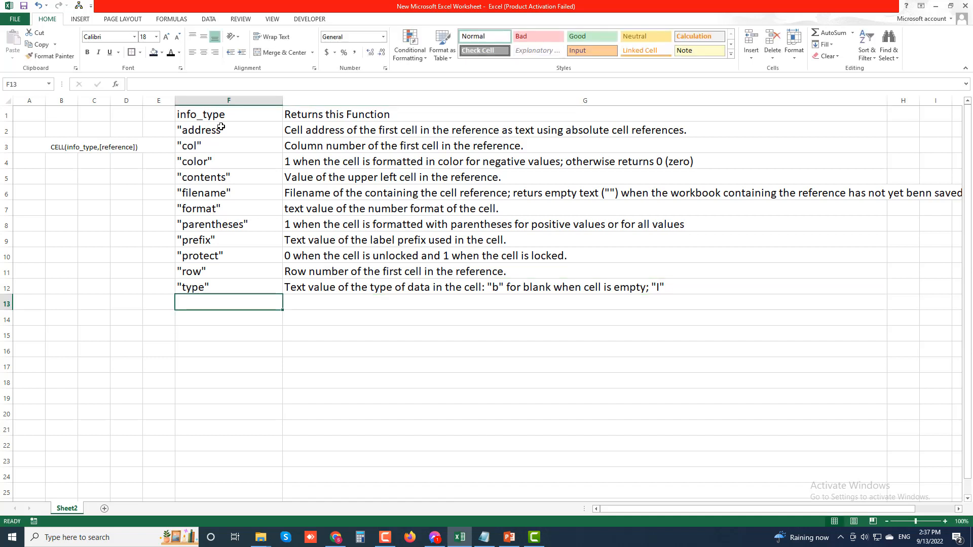
Enter "width" with its quotation marks as the twelfth info_type in cell F13
text("wi)
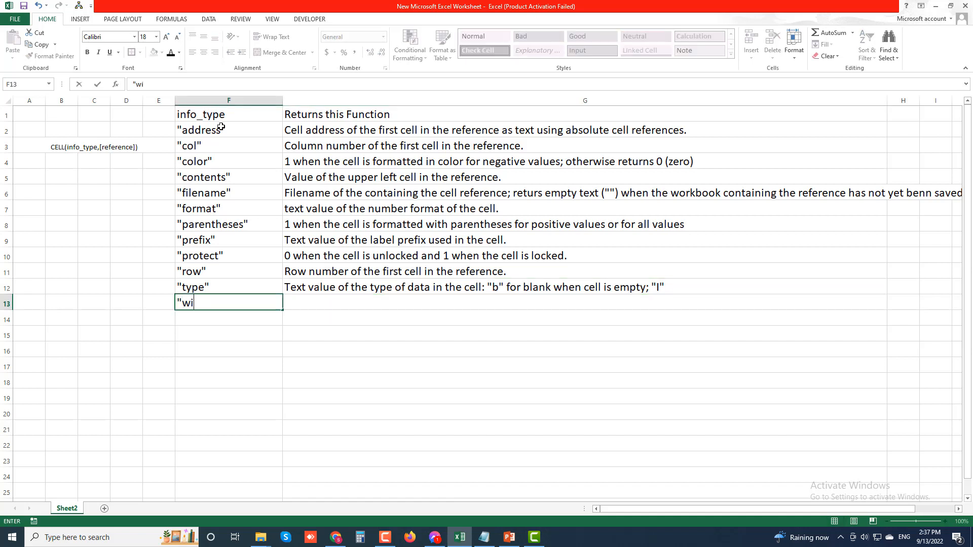
text(dth")
key(Tab)
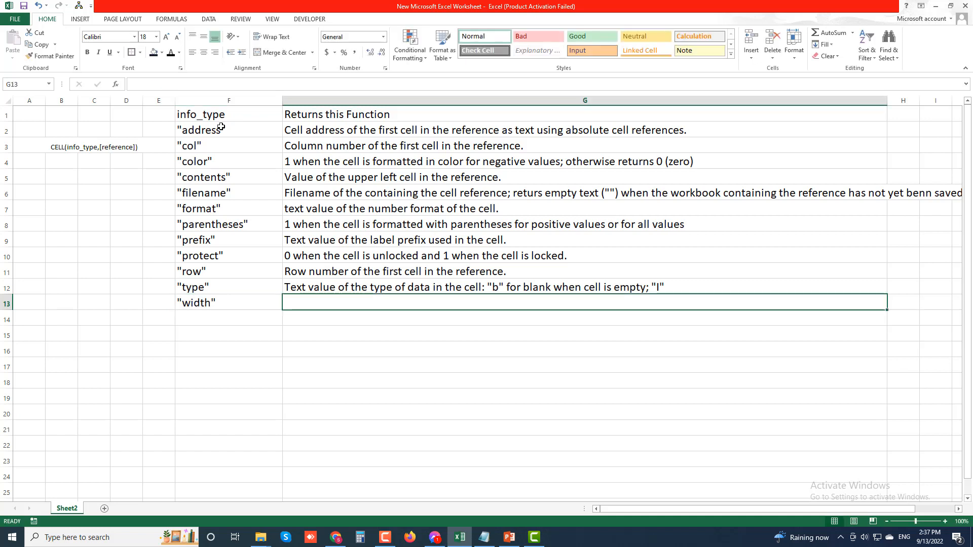
Write the description "Column width of the cell rounded of the next hioghest integer" in cell G13
text(Column )
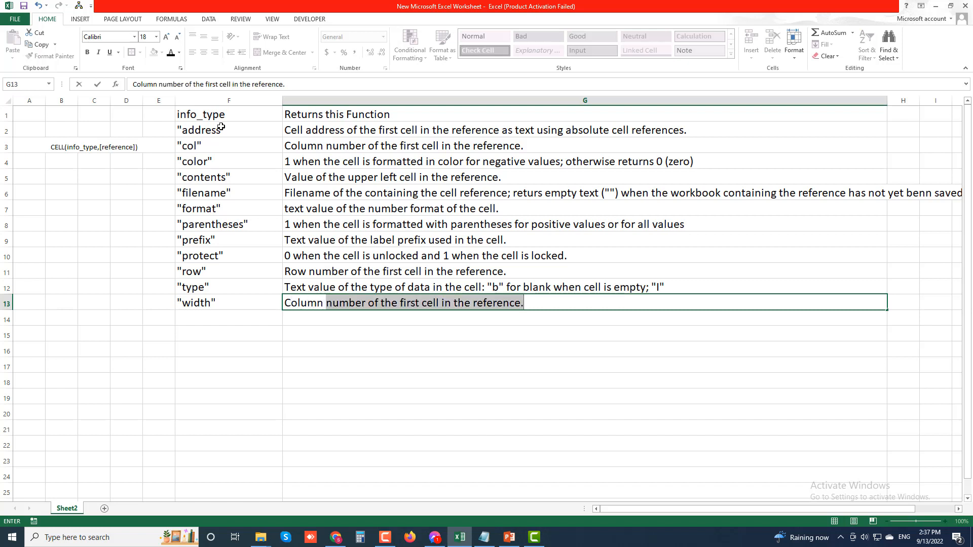
text(width)
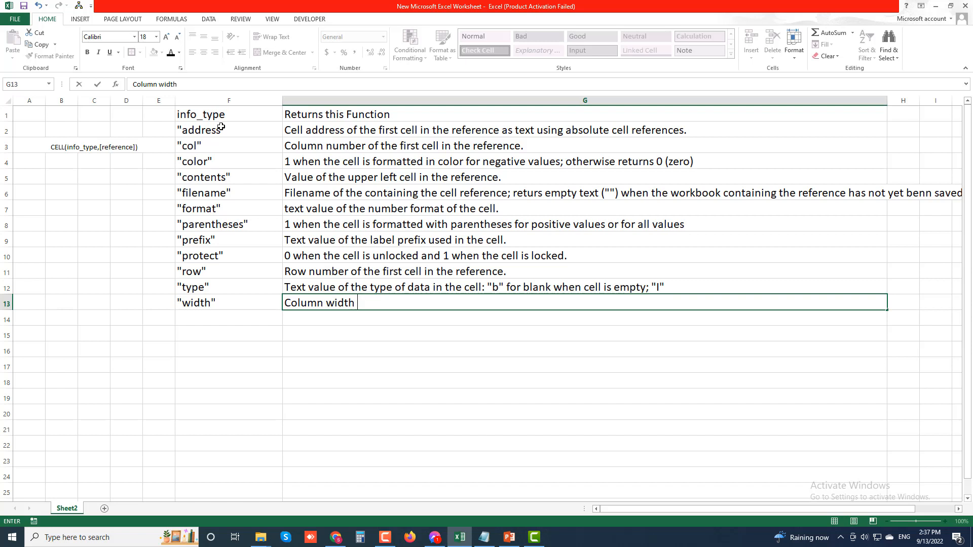
text( of the cell rounded)
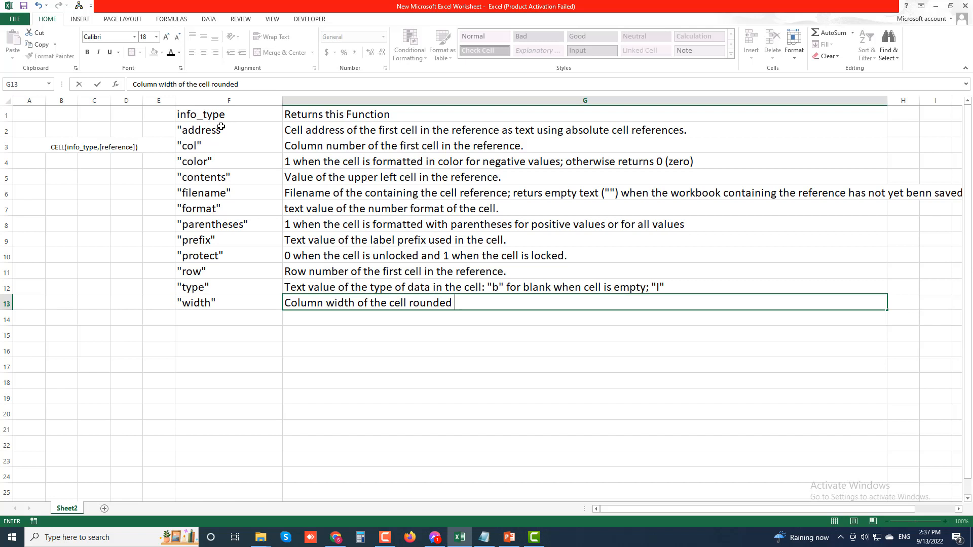
text(of the n)
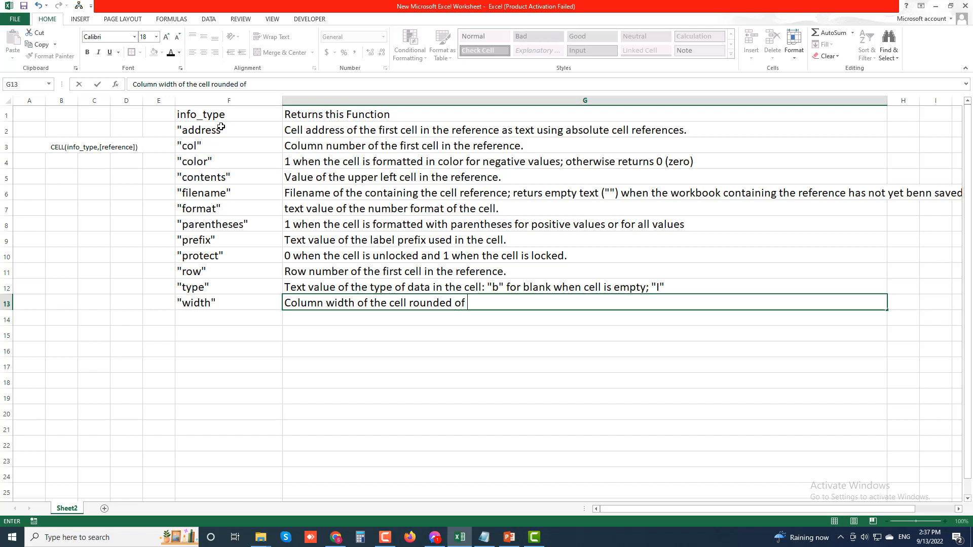
text(ex)
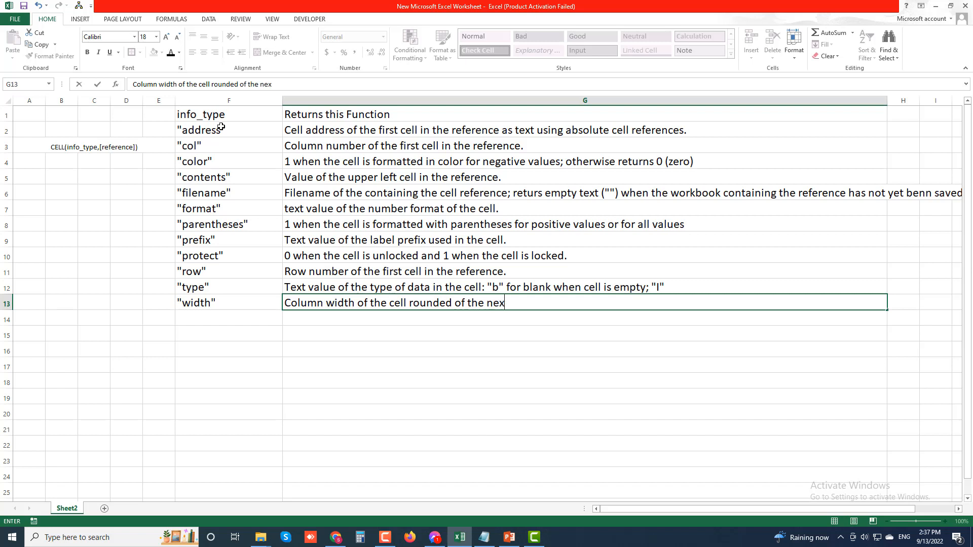
text(t hioghest integer)
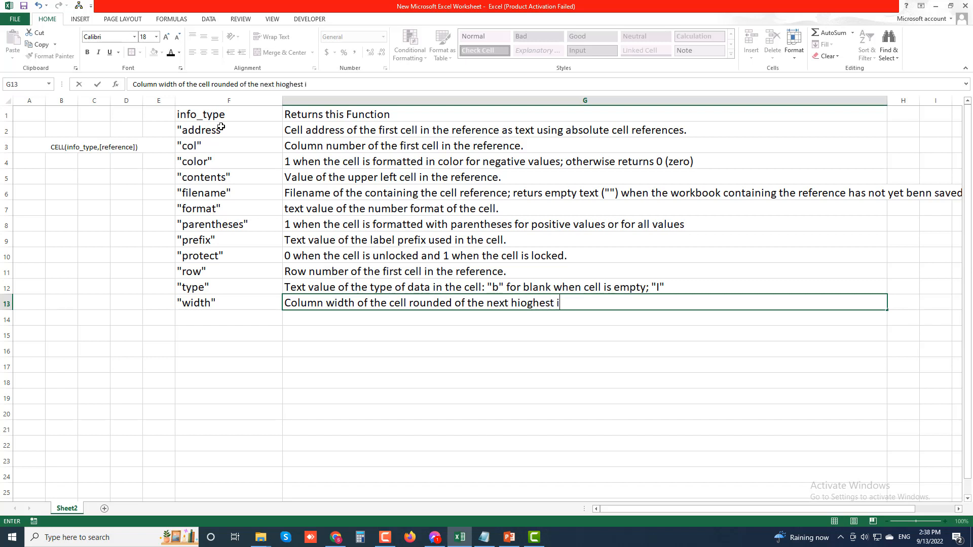